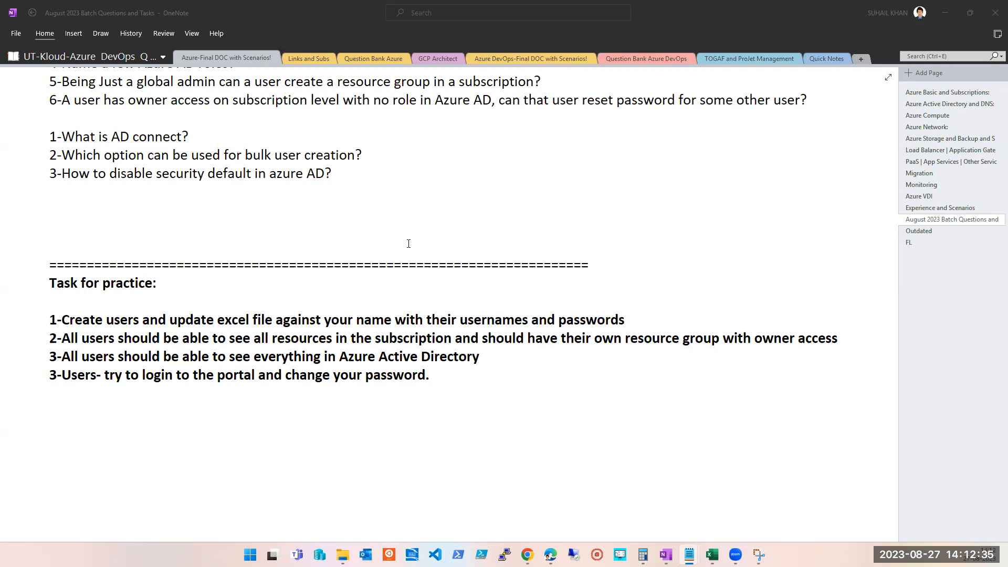
Examine the captured resource provider error in Snipping Tool, and switch to the maximized Azure portal window in the browser.
scroll(418, 220, up, 5)
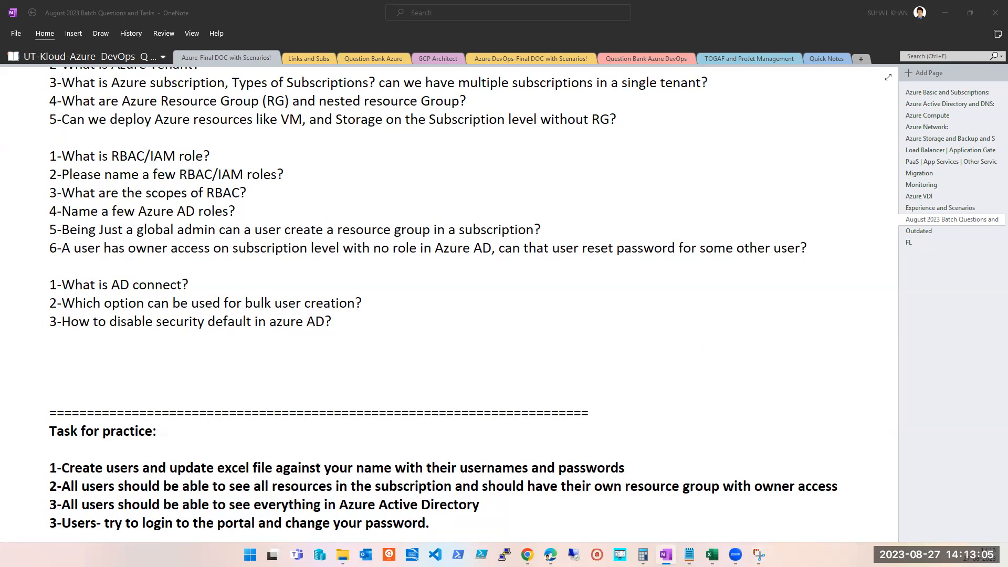
click(759, 554)
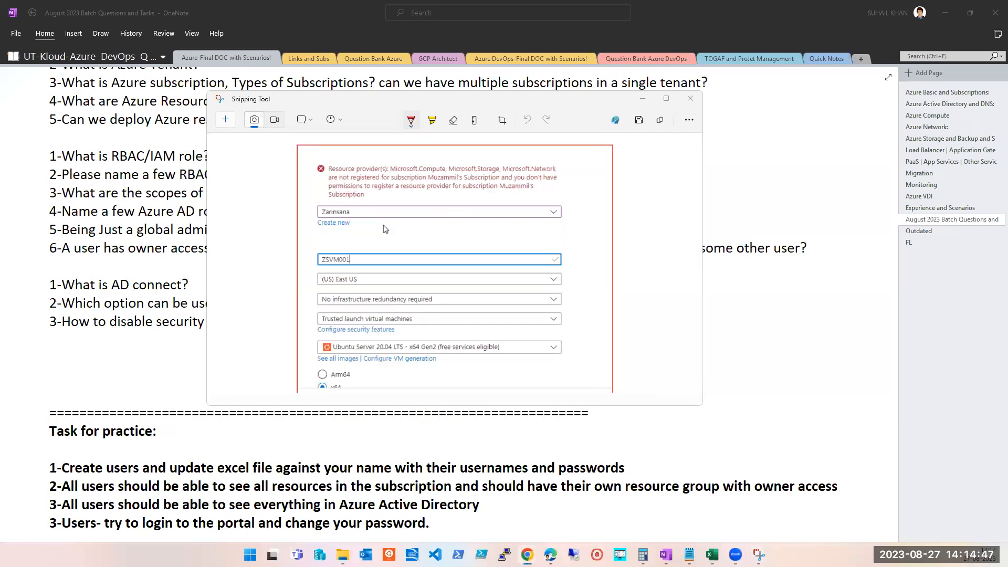
key(alt+Tab)
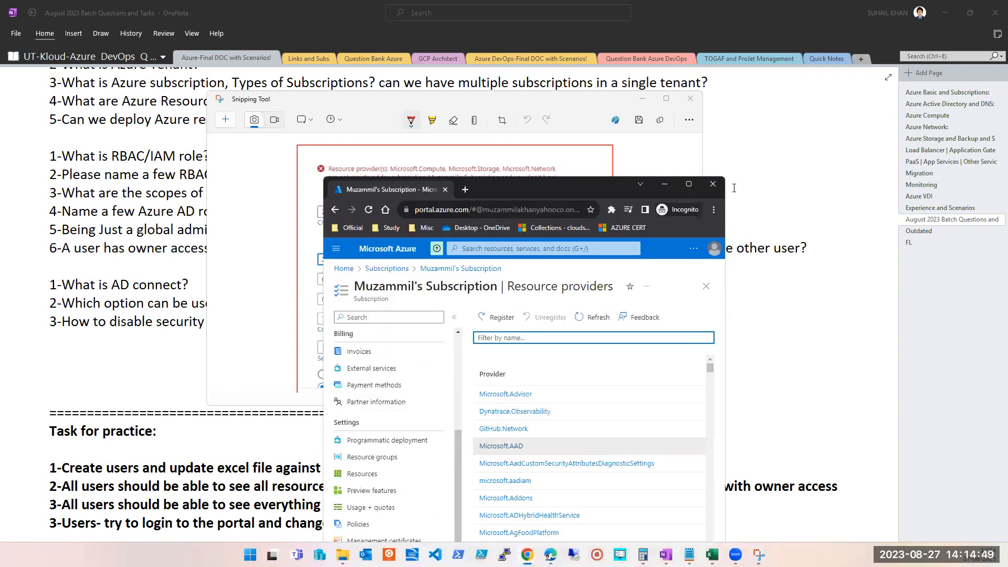
click(689, 184)
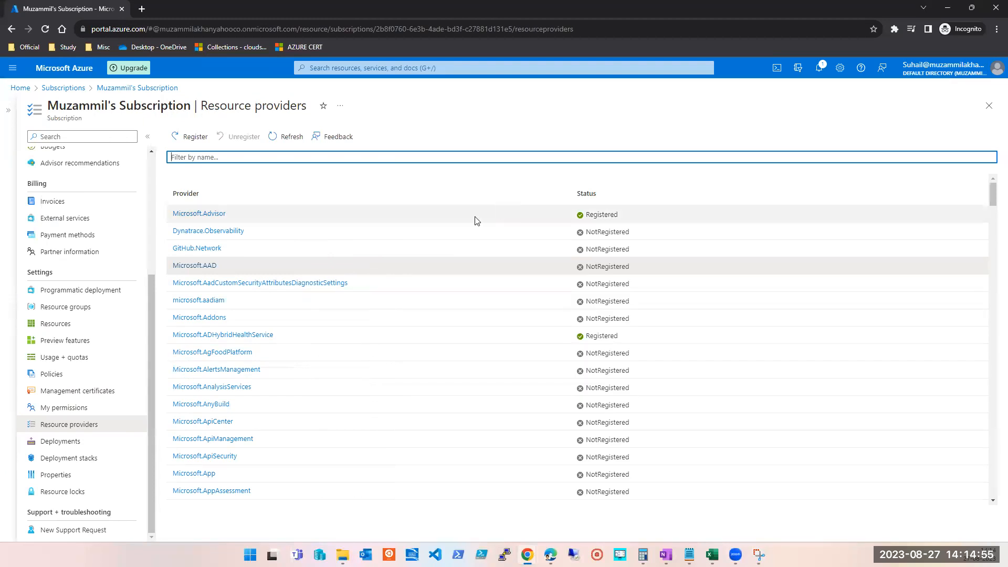
Return to the portal home page and open the Virtual machines service by searching for "virt".
click(20, 88)
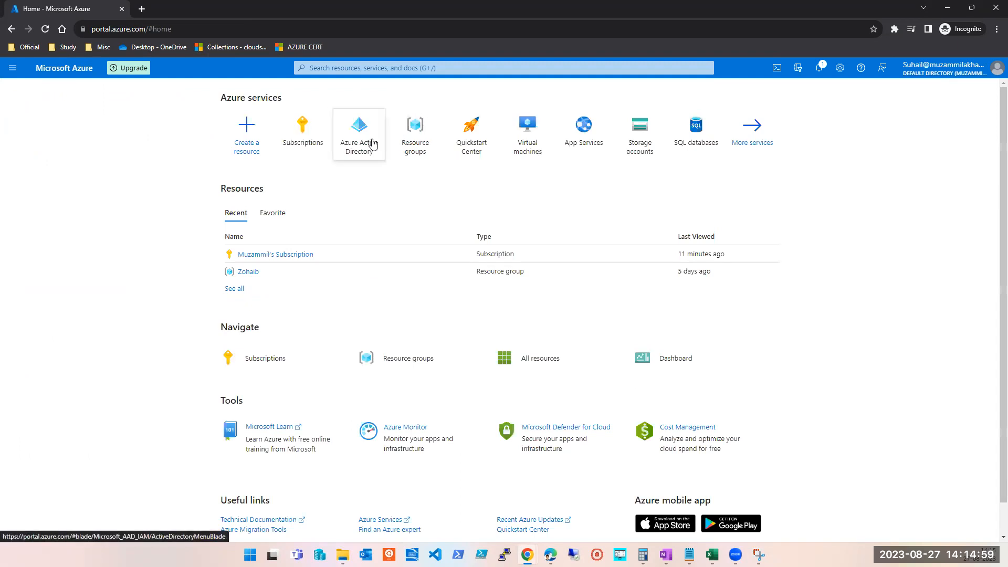
mouse_move(372, 143)
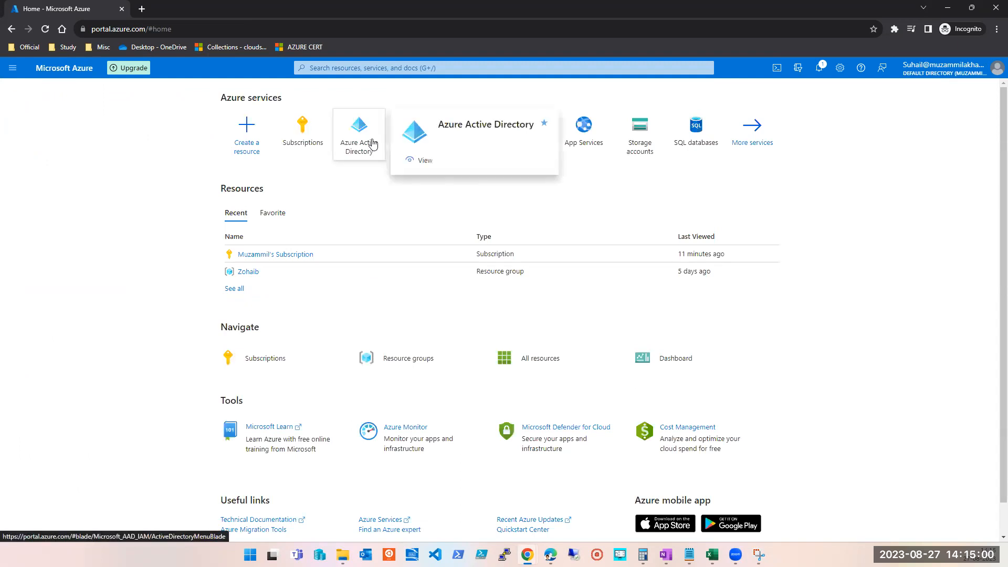
click(366, 69)
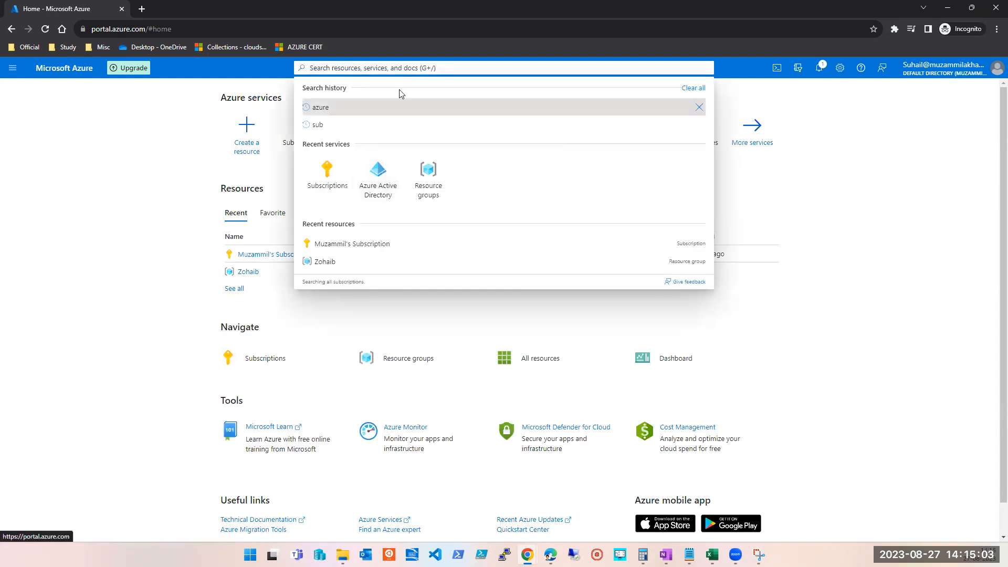
text(virt)
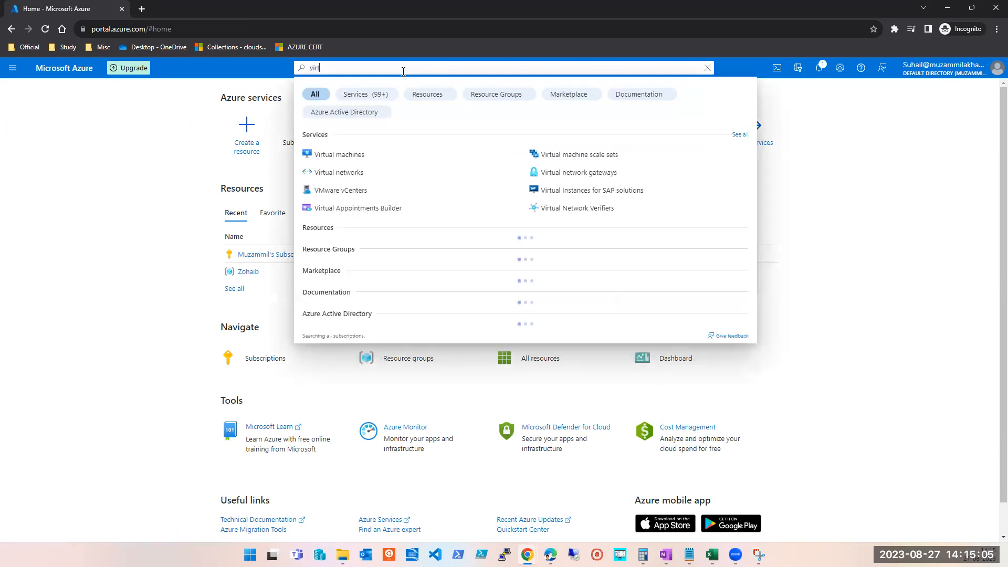
click(352, 157)
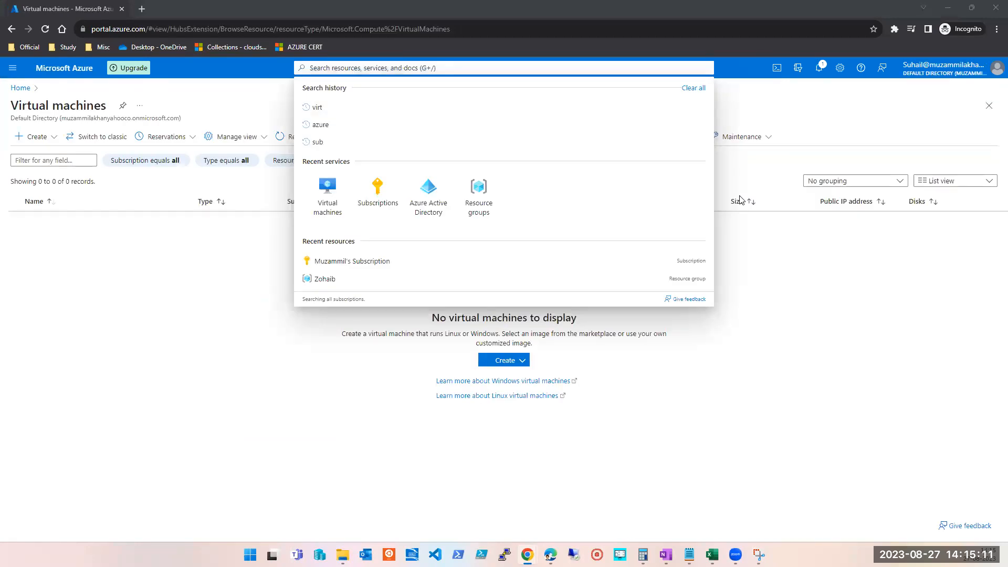
Start creating an Azure virtual machine and assign it to the signed-in user's own resource group.
click(81, 222)
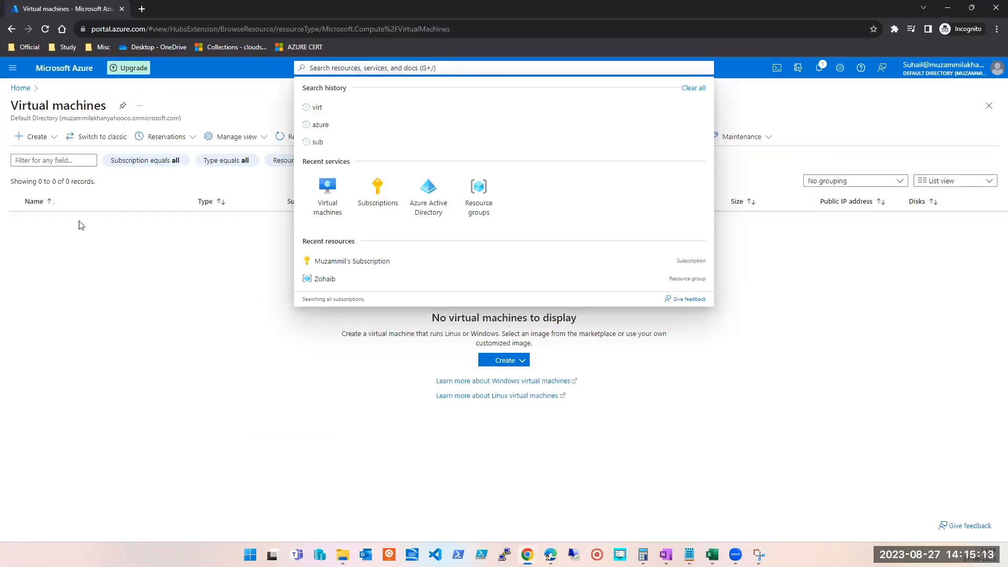
click(33, 137)
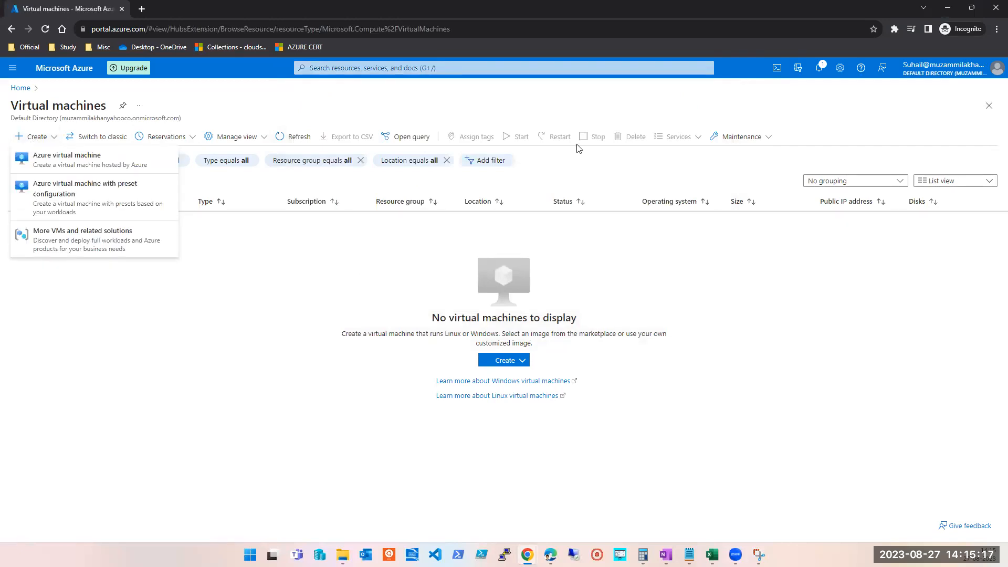
click(44, 160)
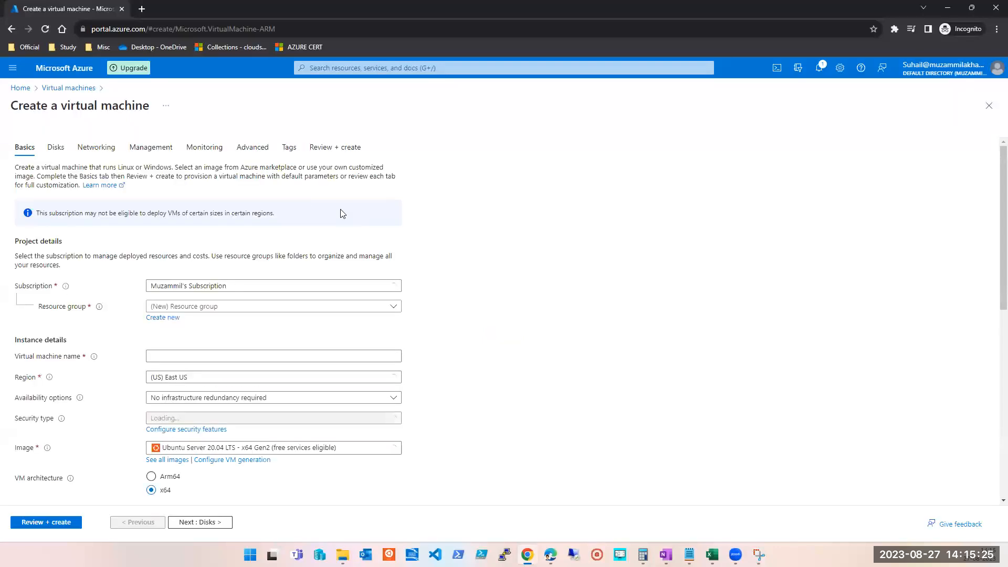
click(209, 310)
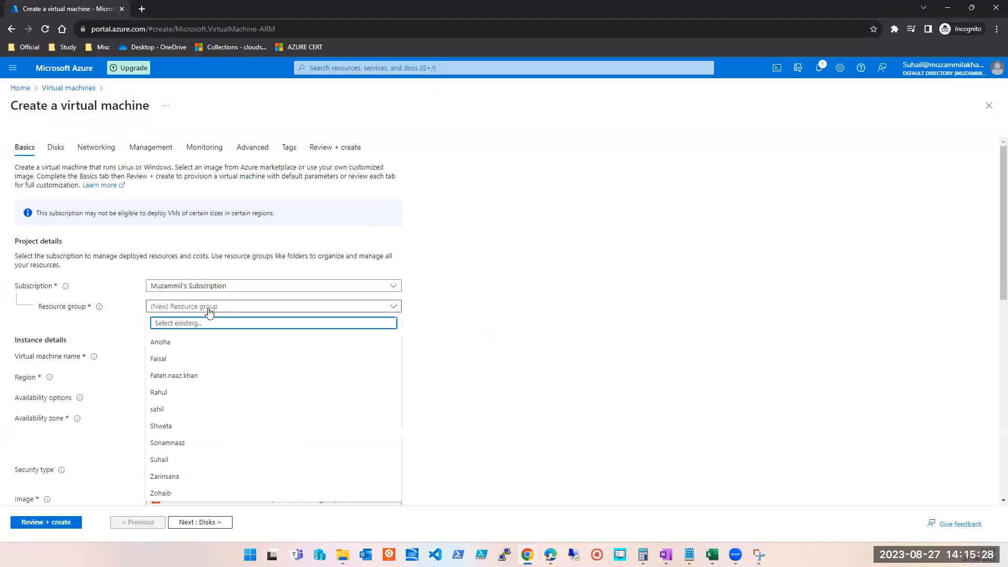
click(175, 460)
Name the virtual machine ut-kloud-firsttestvm-win001.
click(181, 356)
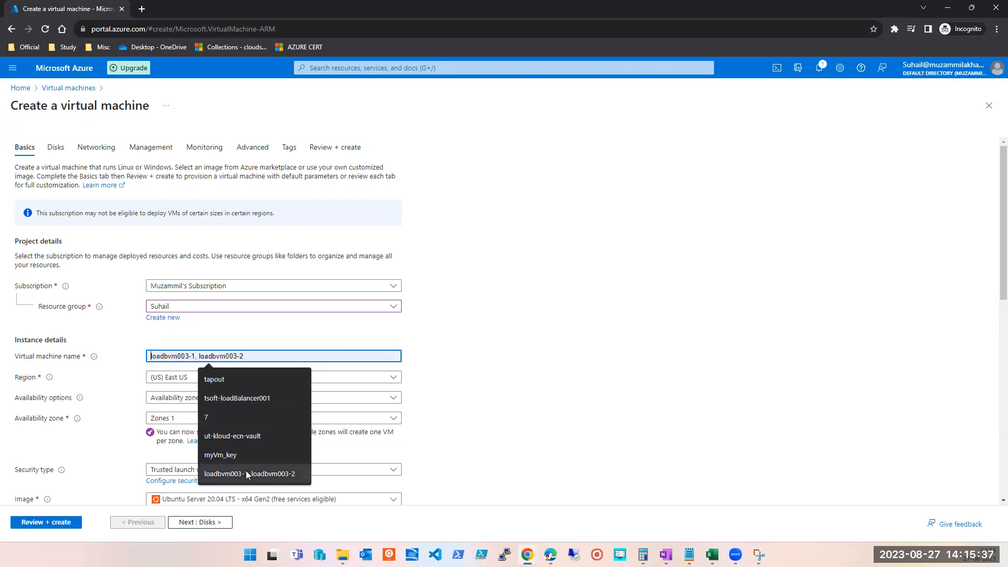
click(236, 436)
key(shift+Left)
key(shift+Left)
key(shift+Left)
key(shift+Left)
key(shift+Left)
key(shift+Left)
key(shift+Left)
key(shift+Left)
key(shift+Left)
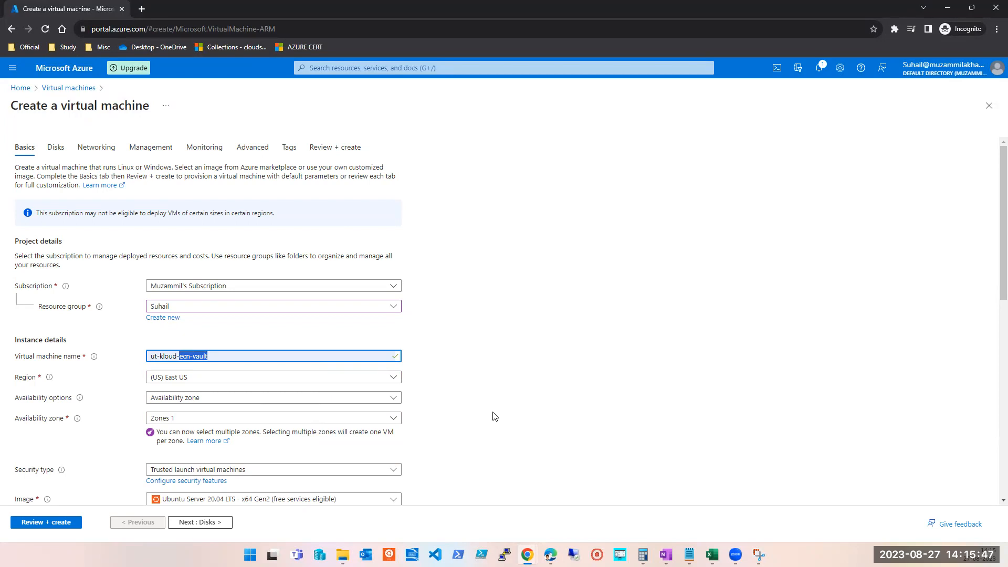
text(first)
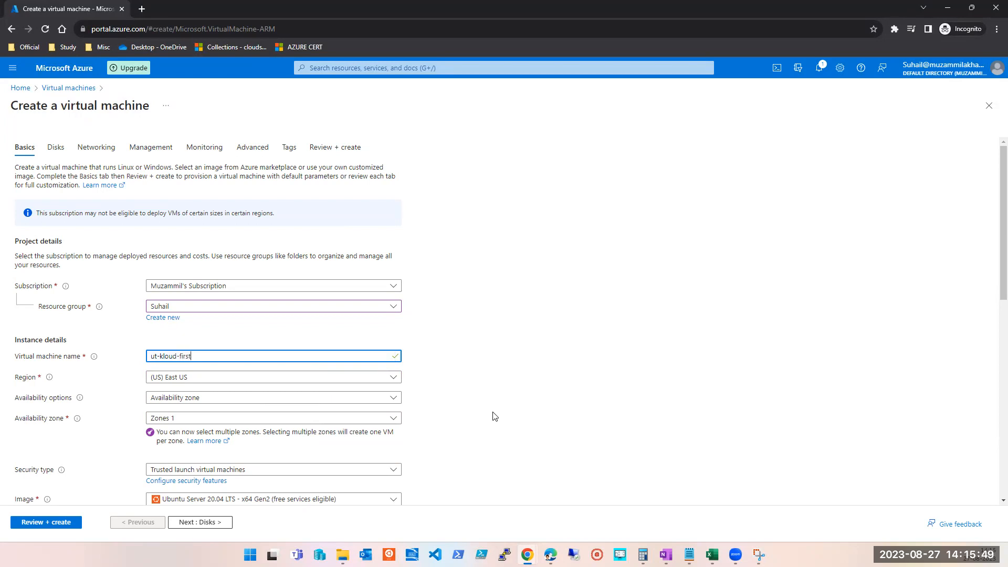
text(testvm-win001)
Check the region choices and compare the virtual machine form with the captured resource provider error.
scroll(272, 441, down, 1)
click(181, 325)
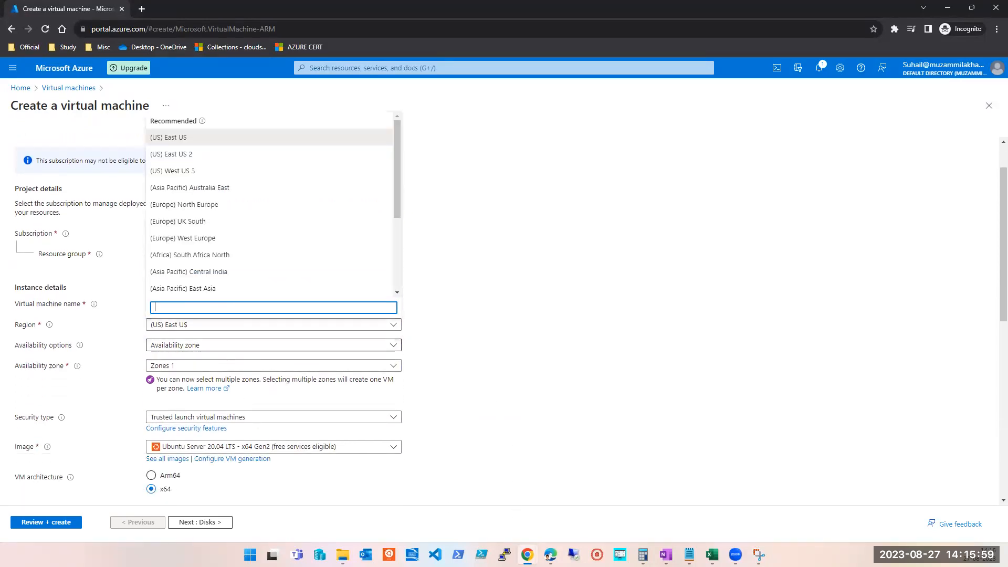
click(758, 555)
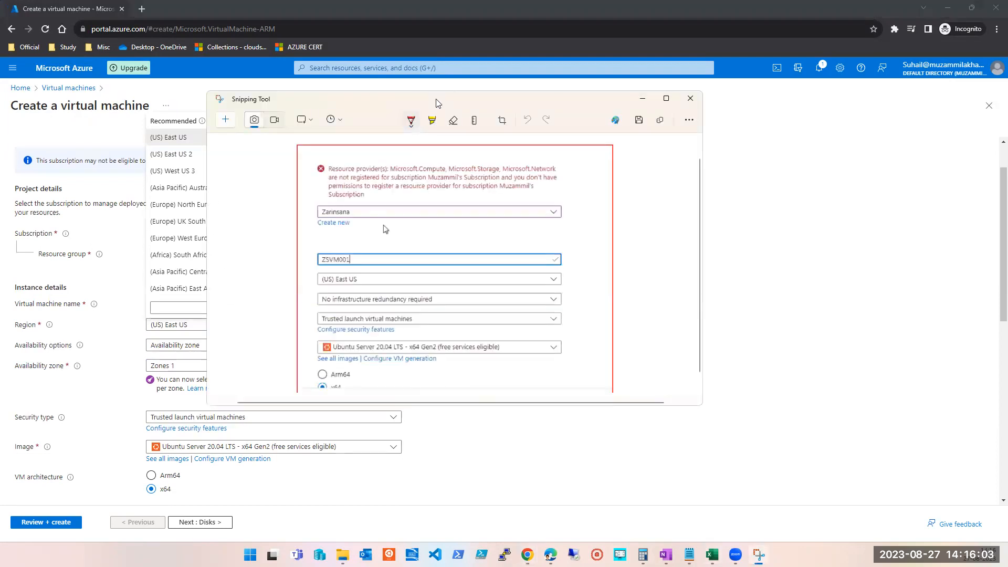
click(626, 495)
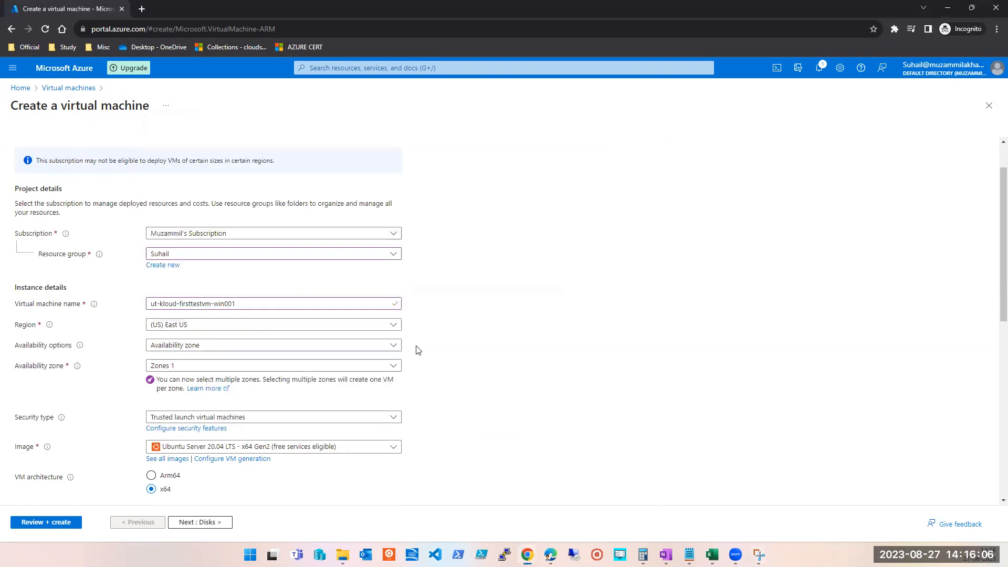
Look through the Disks, Networking and Review + create pages of the virtual machine form, and return to Basics.
click(206, 522)
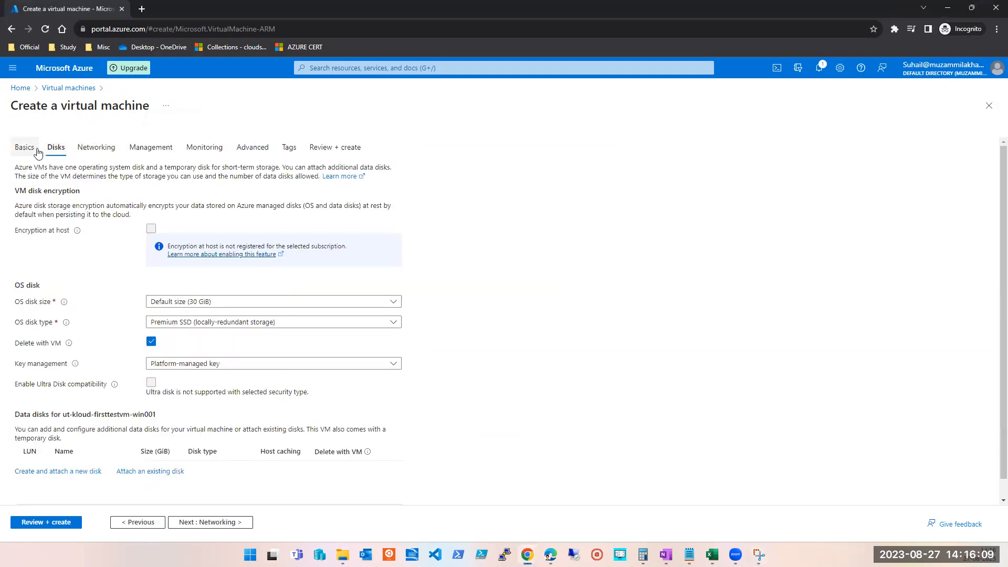
click(104, 148)
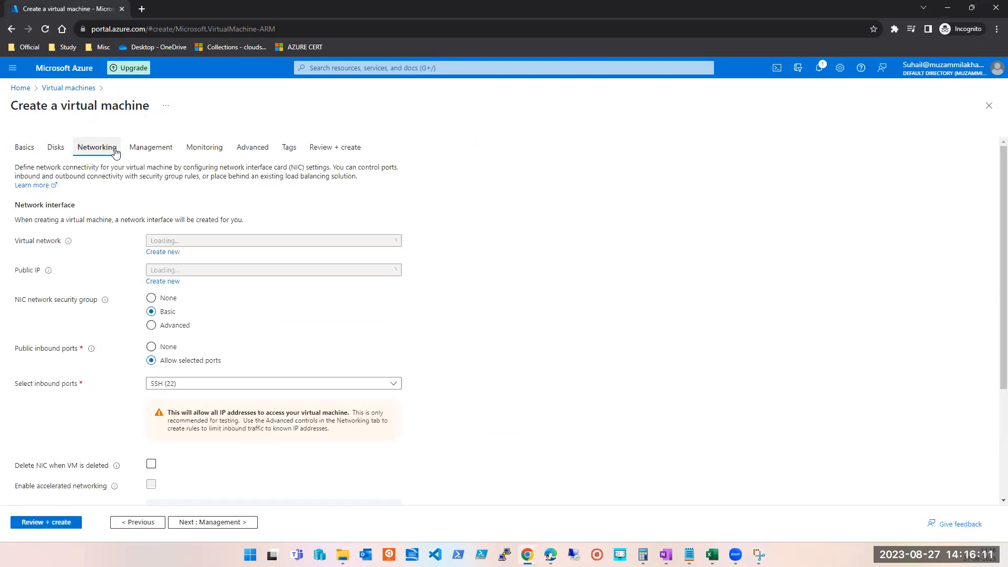
click(46, 522)
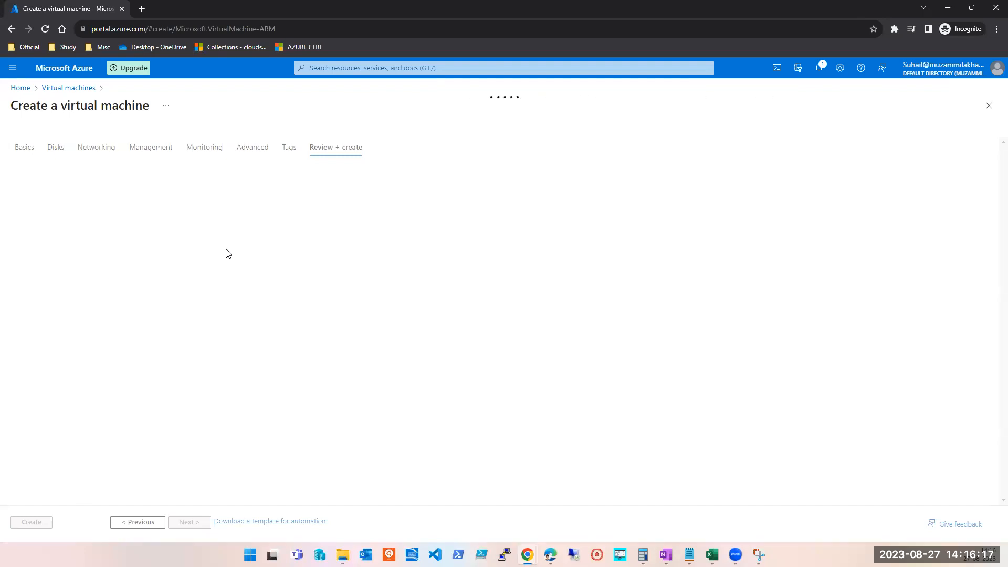
click(30, 174)
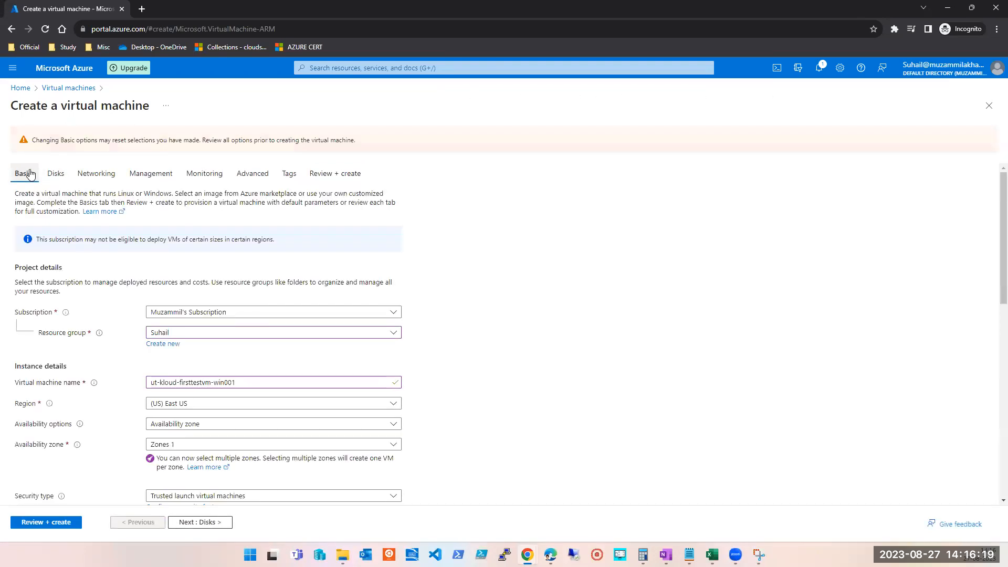
Leave the unsaved virtual machine form, choose to sign in with another account, and submit the other user's sign-in email.
click(996, 74)
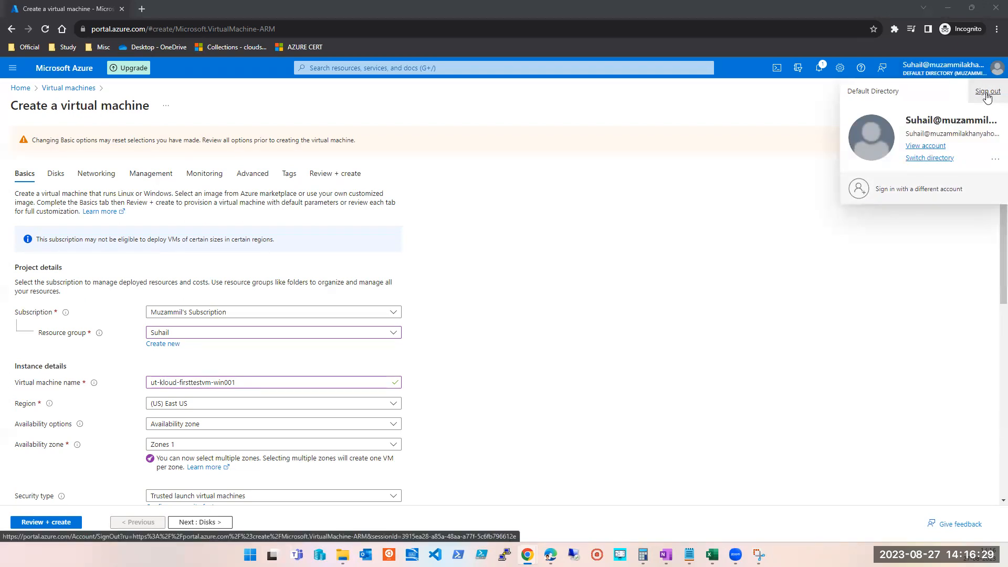
click(907, 190)
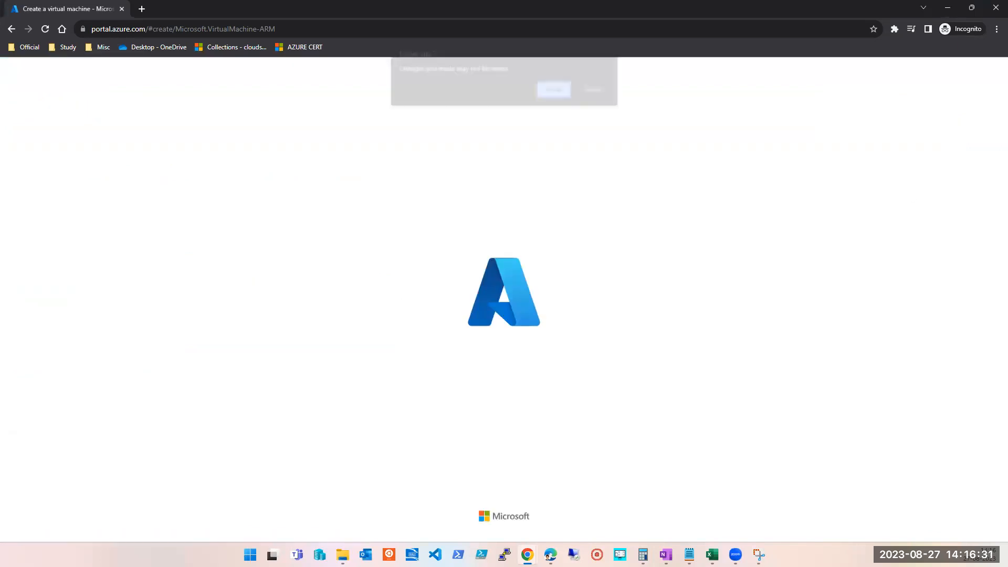
click(548, 92)
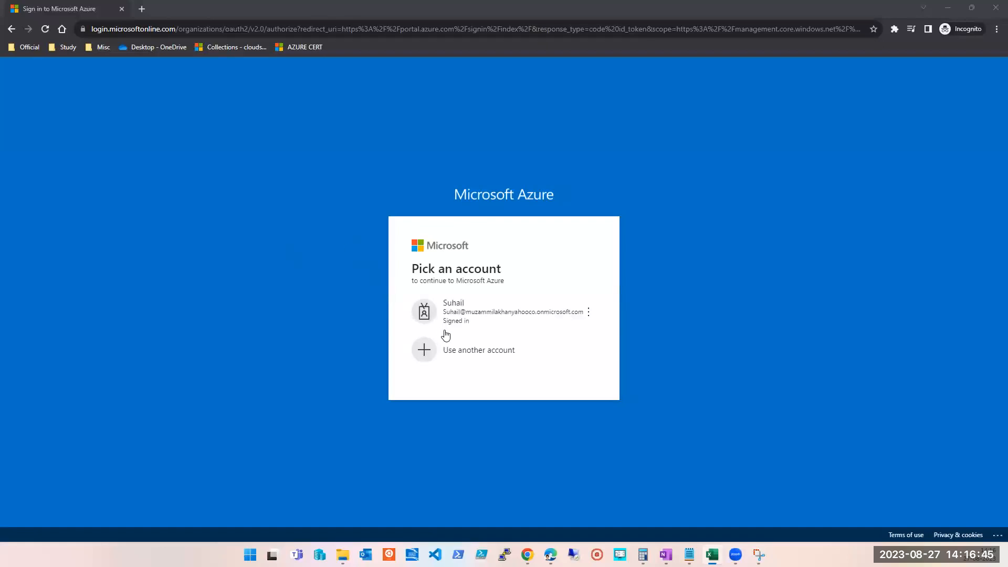
click(479, 361)
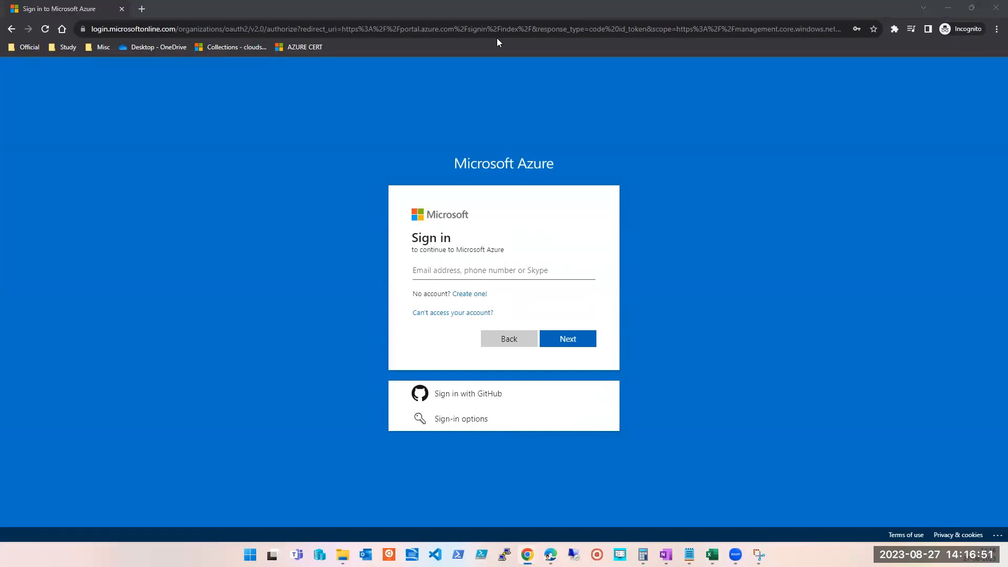
click(424, 270)
key(ctrl+v)
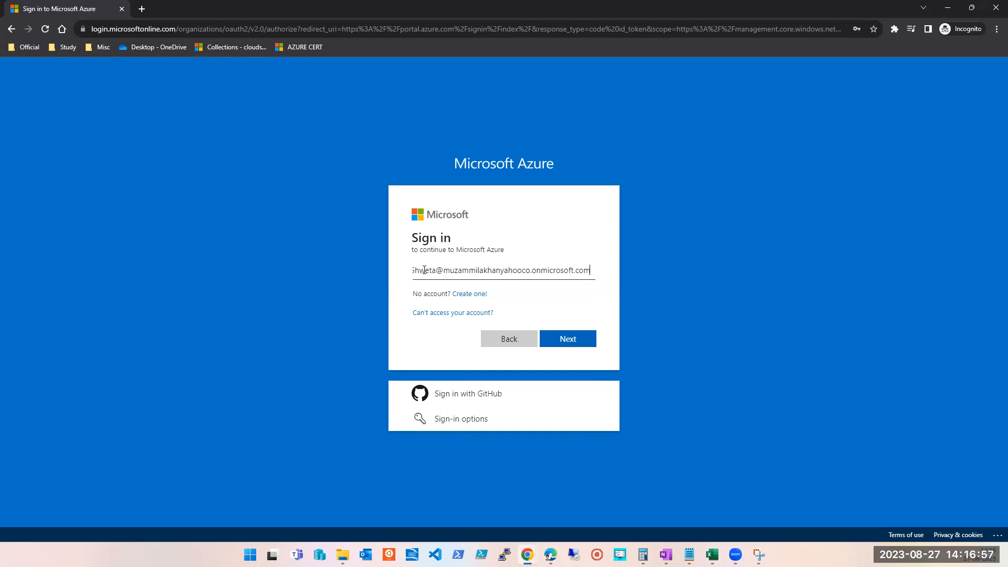
click(561, 342)
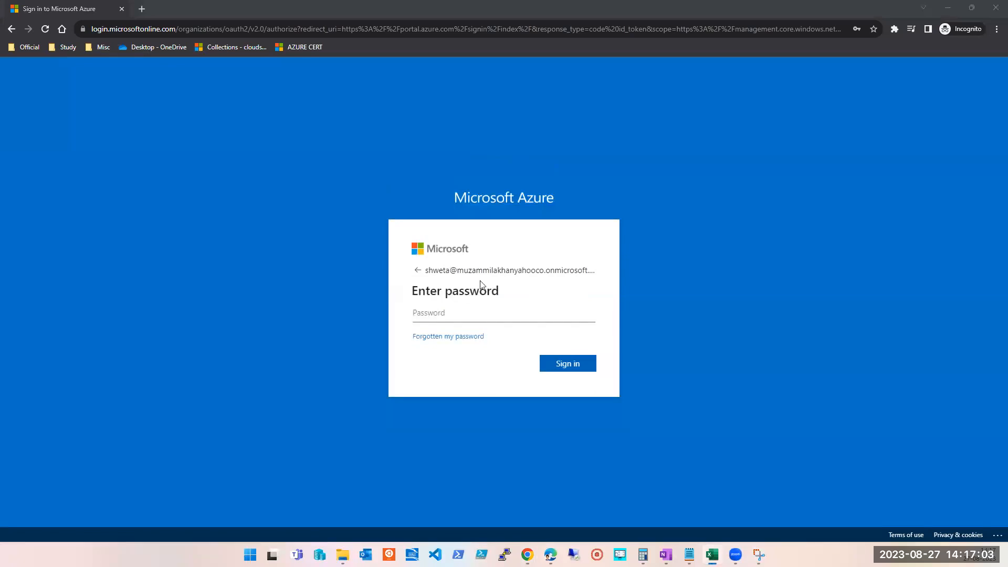
Enter the account password and sign in as the other user.
click(480, 314)
click(480, 368)
click(582, 364)
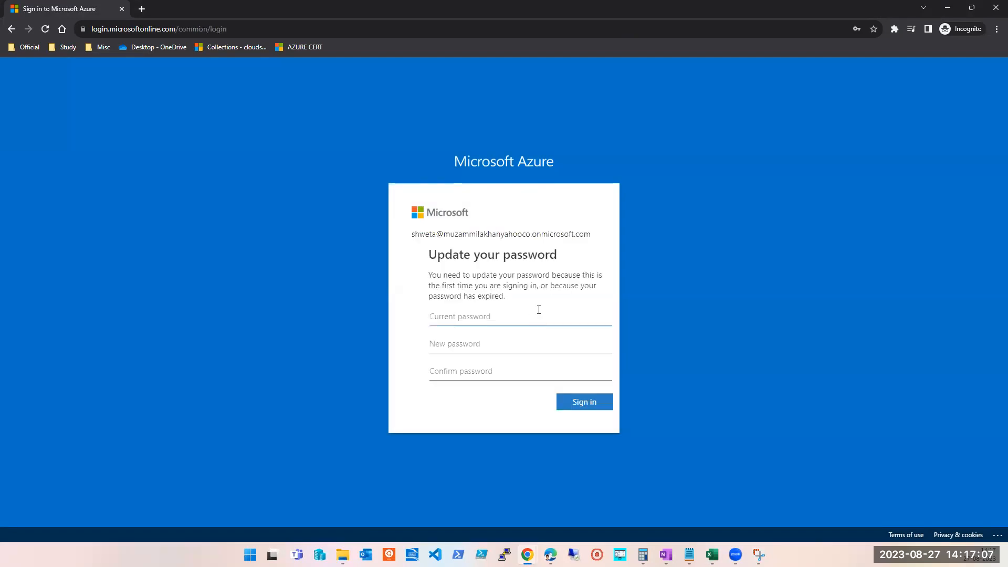
Update the account password by filling in the current, new and confirmation password fields, sign in, and postpone the welcome tour.
click(455, 315)
key(Down)
key(Return)
key(Tab)
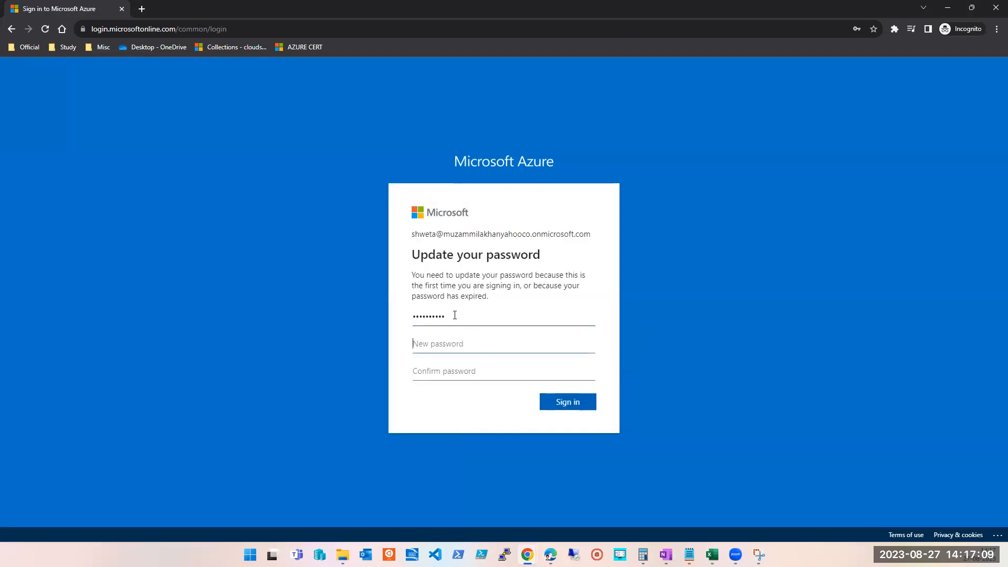
text(•••••••••)
key(ctrl+a)
text(•••••)
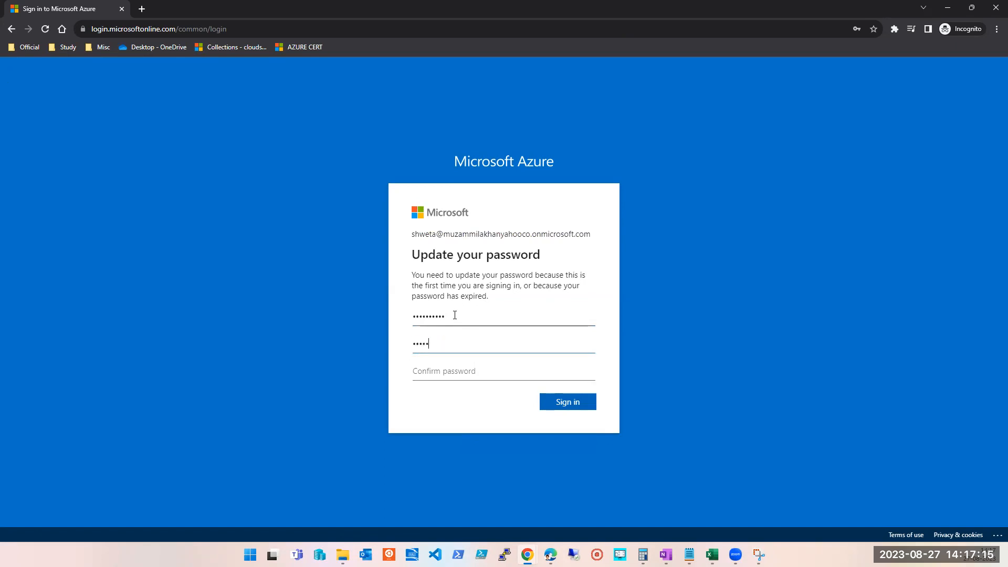
text(••••)
key(Tab)
text(•••••••••••)
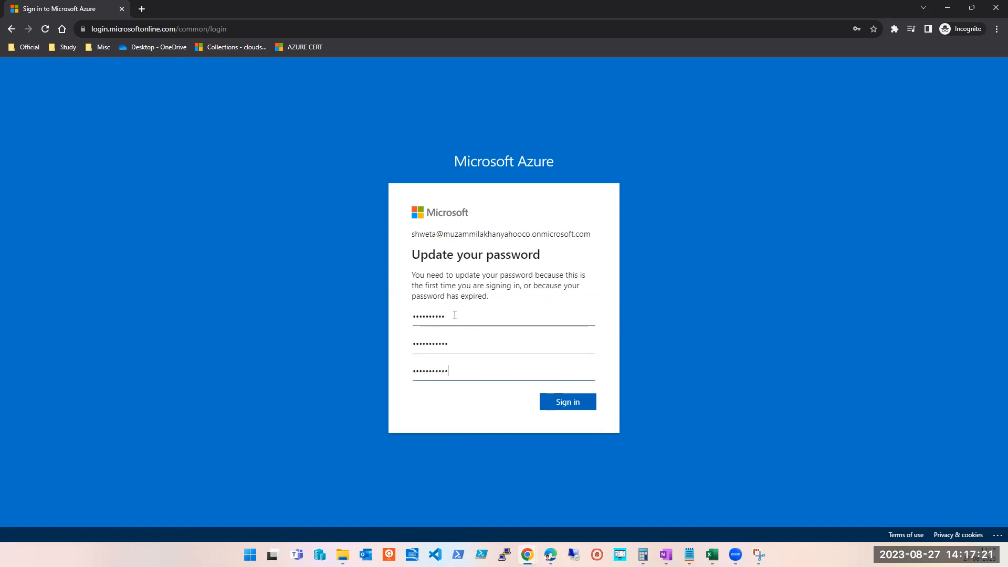
click(566, 405)
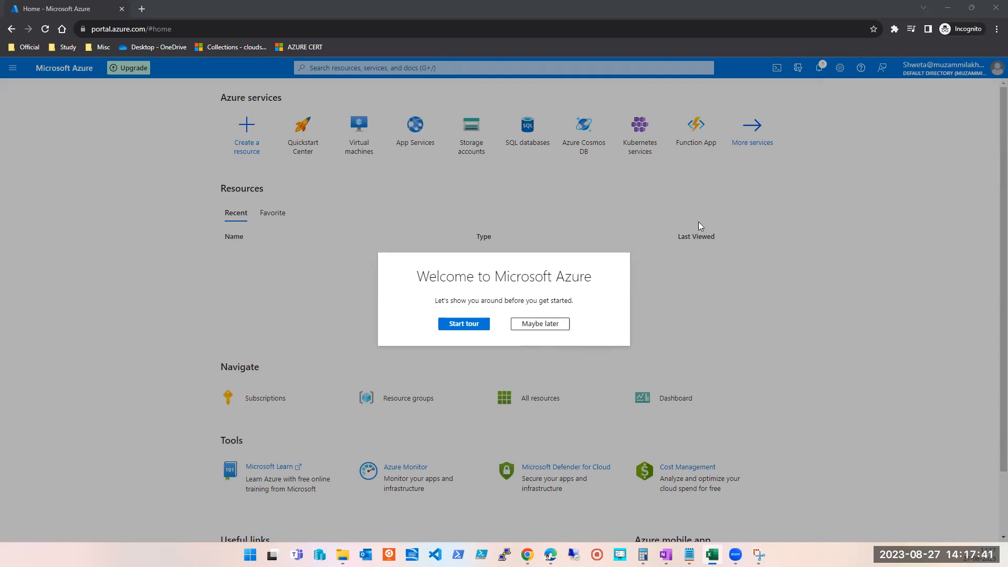
click(565, 328)
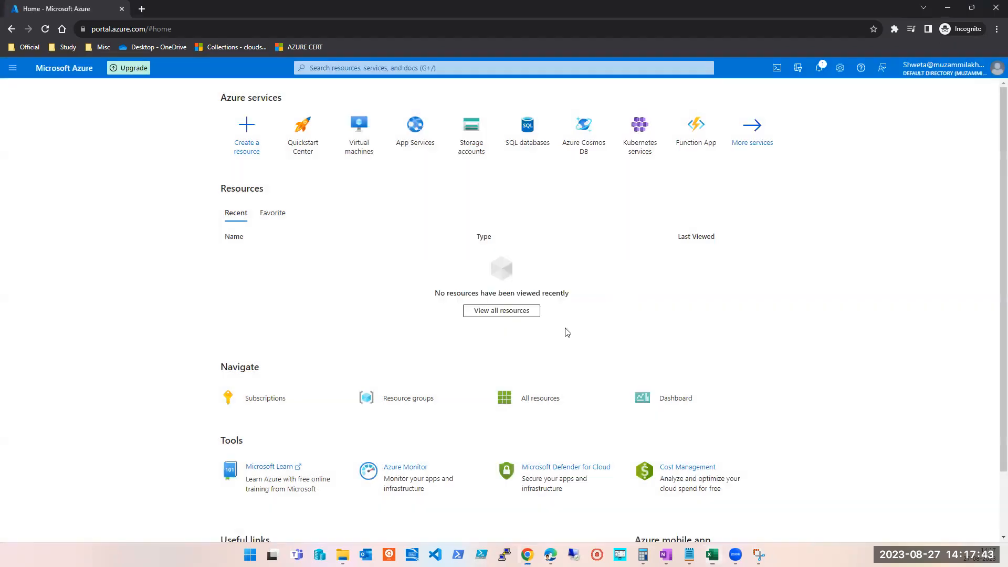
Start creating a new Azure virtual machine to check the Basics page under this account.
click(350, 146)
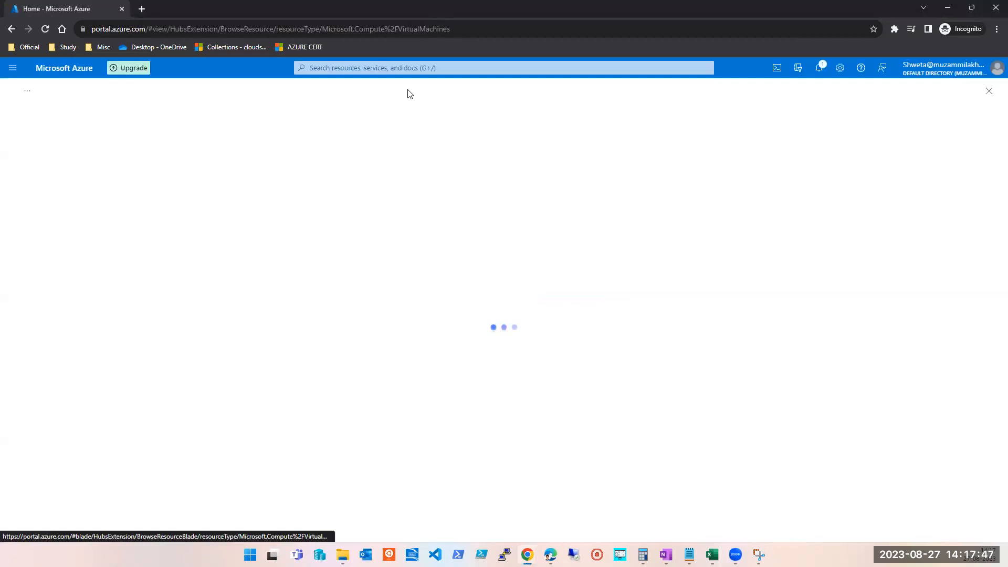
click(36, 138)
click(34, 150)
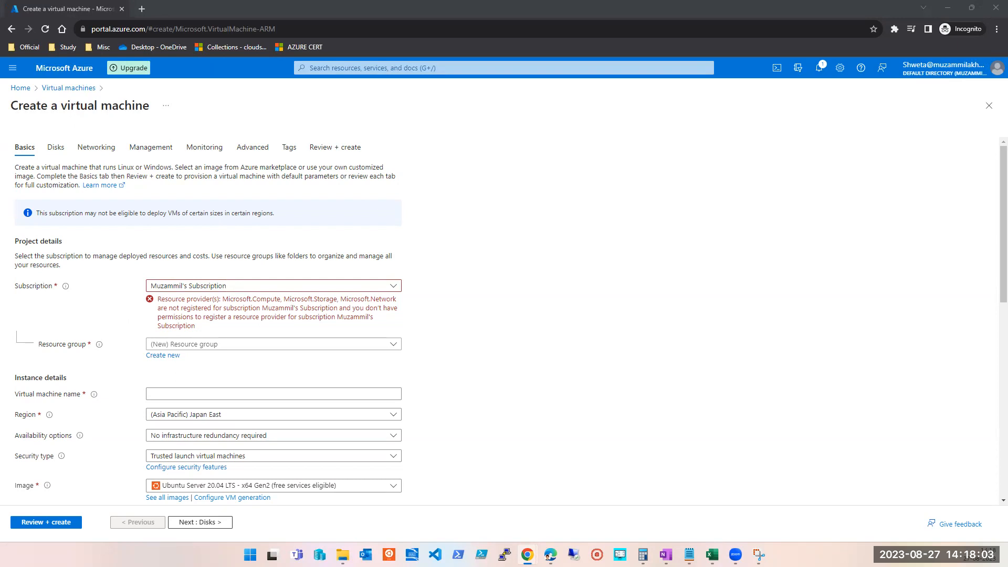
key(alt+Tab)
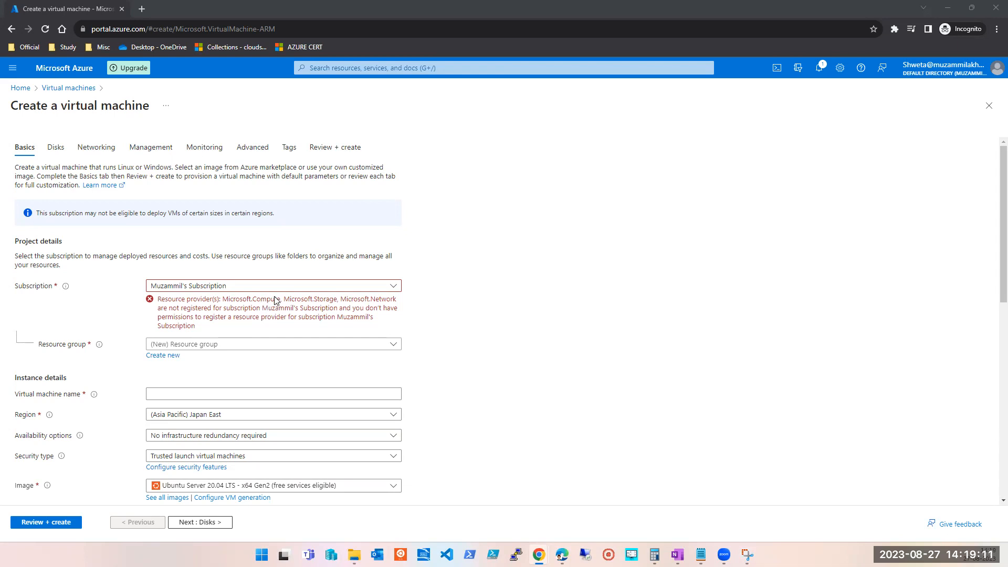
Duplicate the virtual machine form's browser tab and return to the original form.
right_click(80, 11)
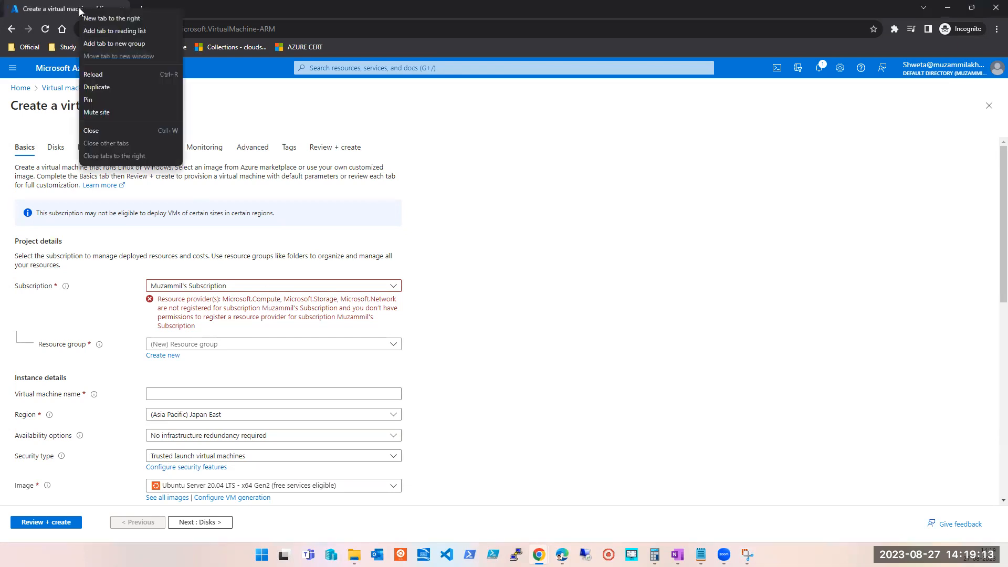
click(101, 88)
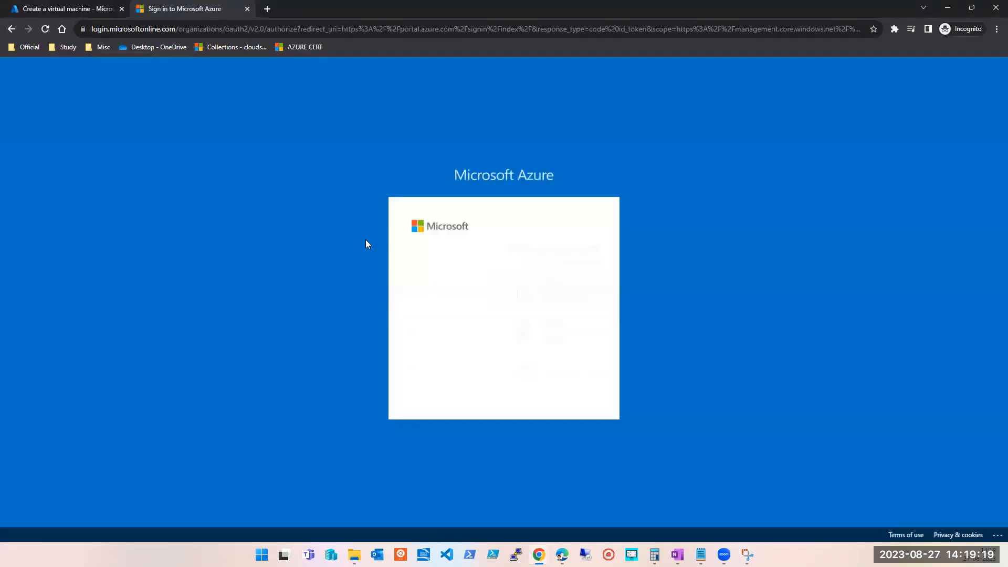
click(74, 9)
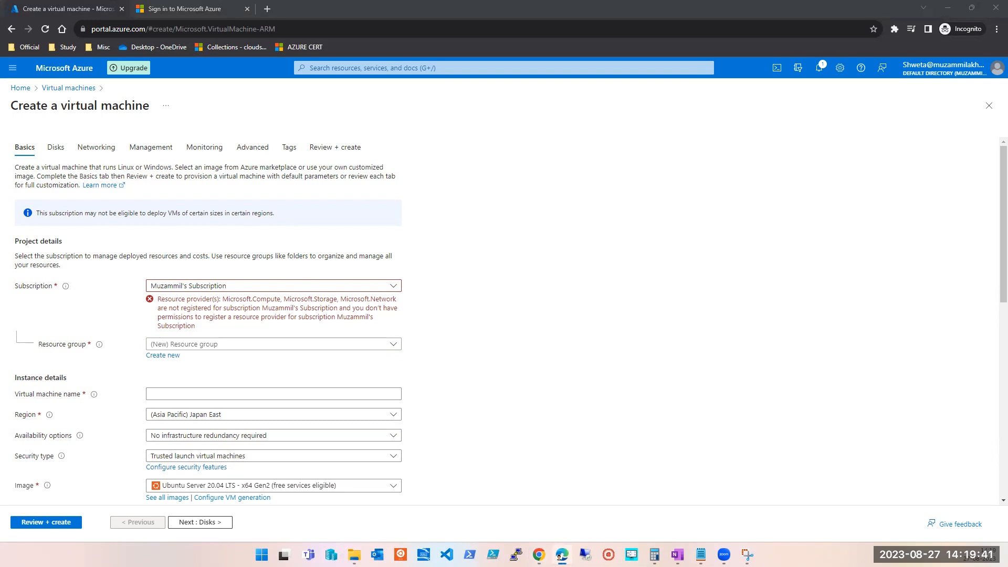
key(alt+Tab)
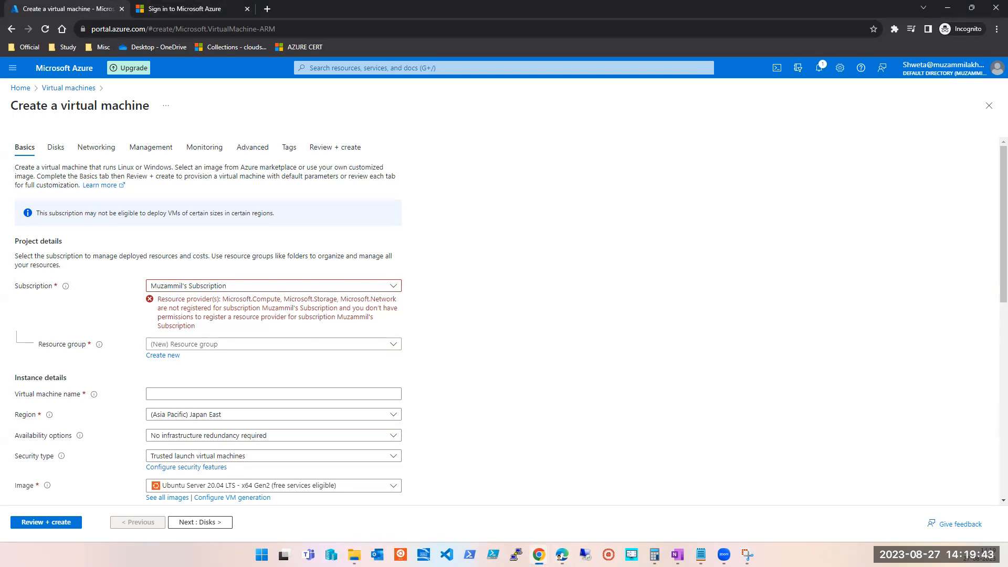
key(alt+Tab)
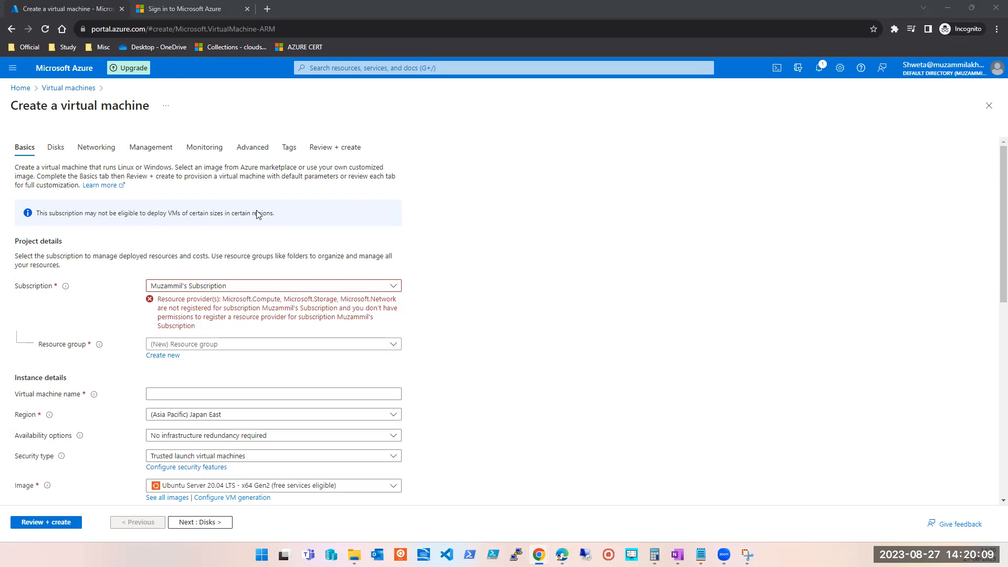
Open portal.azure.com in a new incognito window.
click(996, 29)
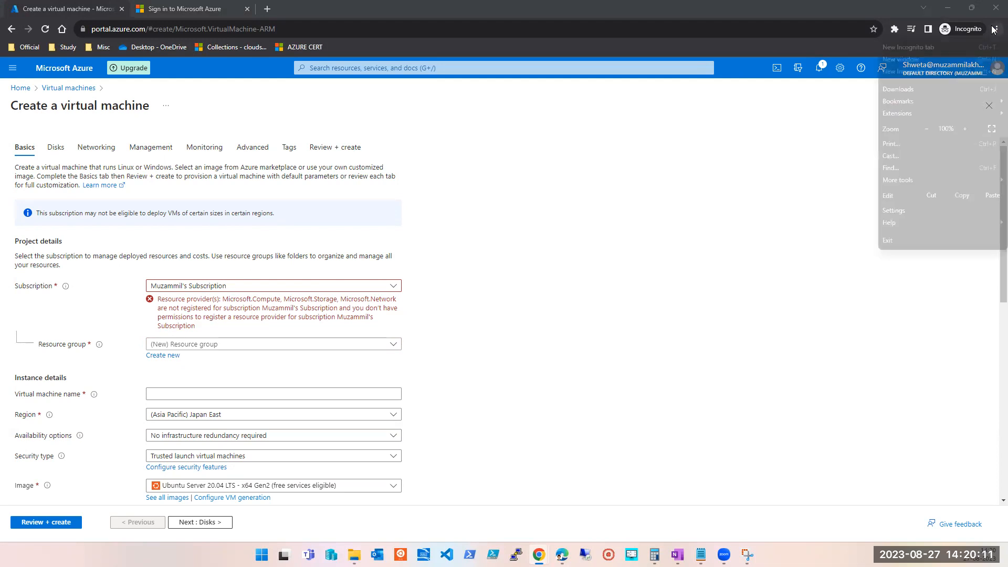
click(932, 72)
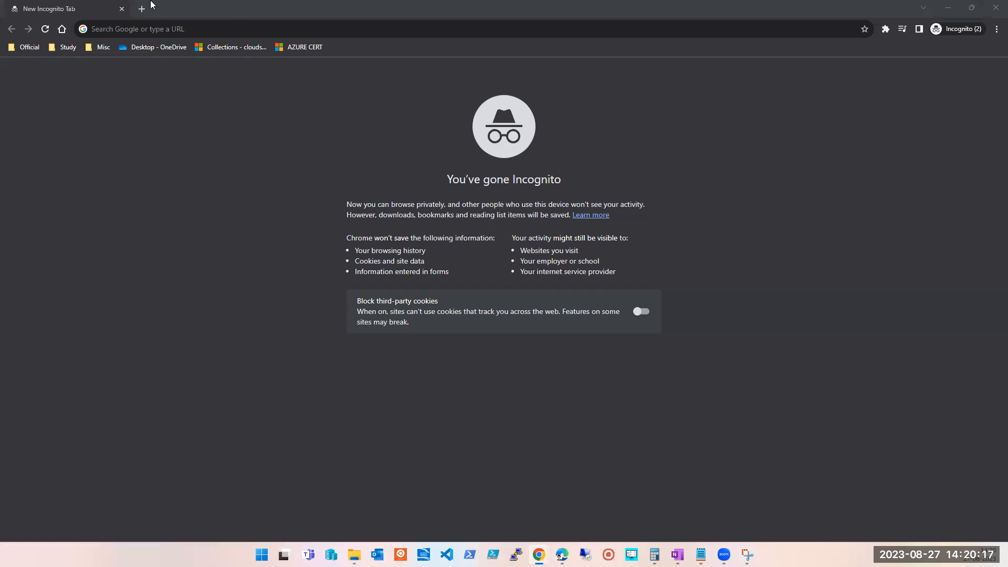
click(160, 29)
text(portal.azure.com)
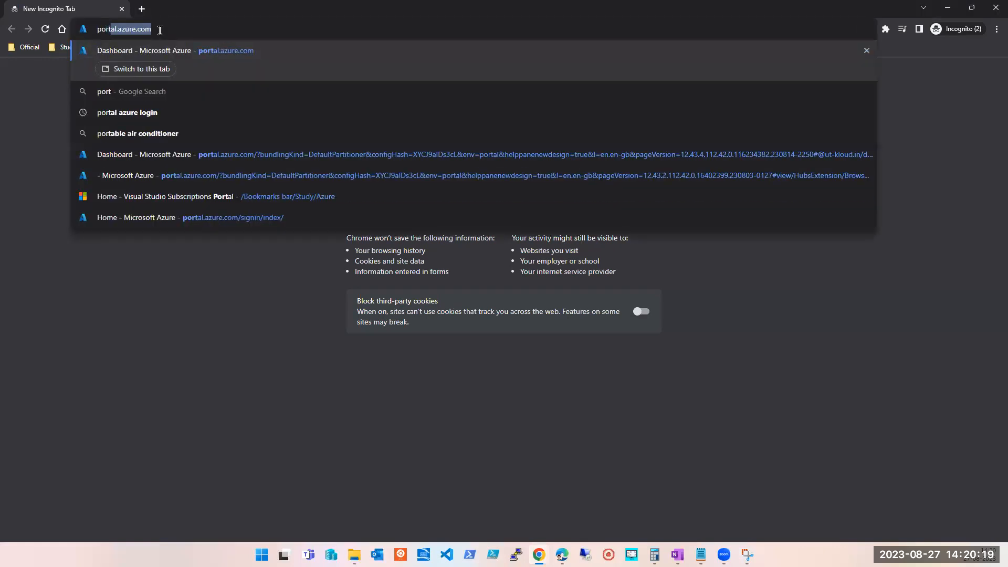
key(Return)
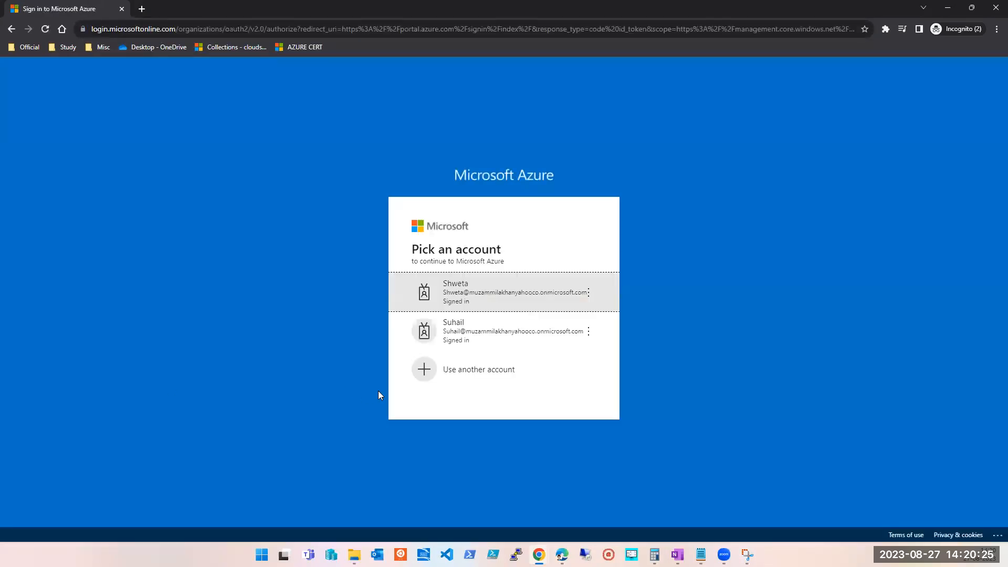
Sign in to the portal with the second listed account and dismiss the recommendation survey.
click(480, 340)
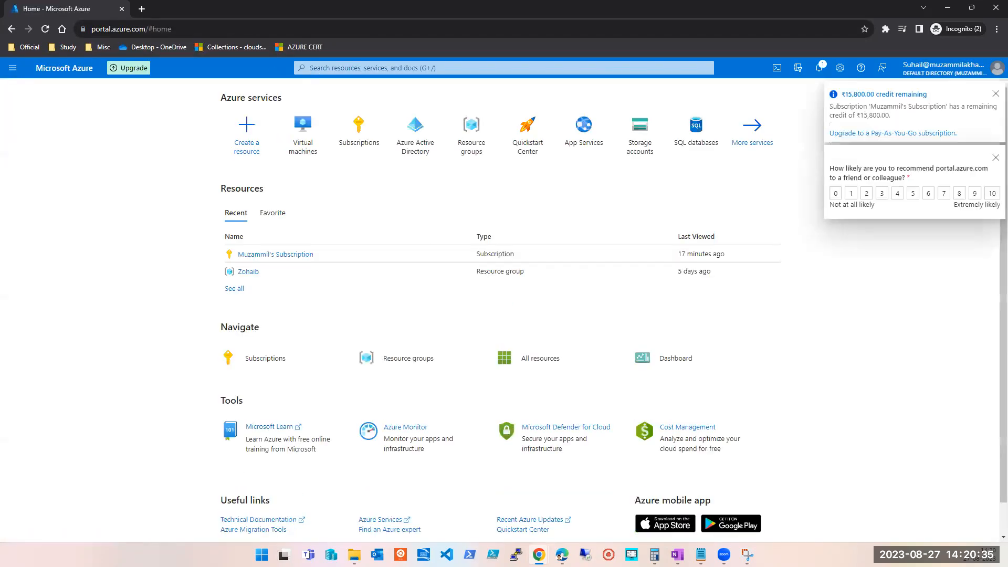
key(alt+Tab)
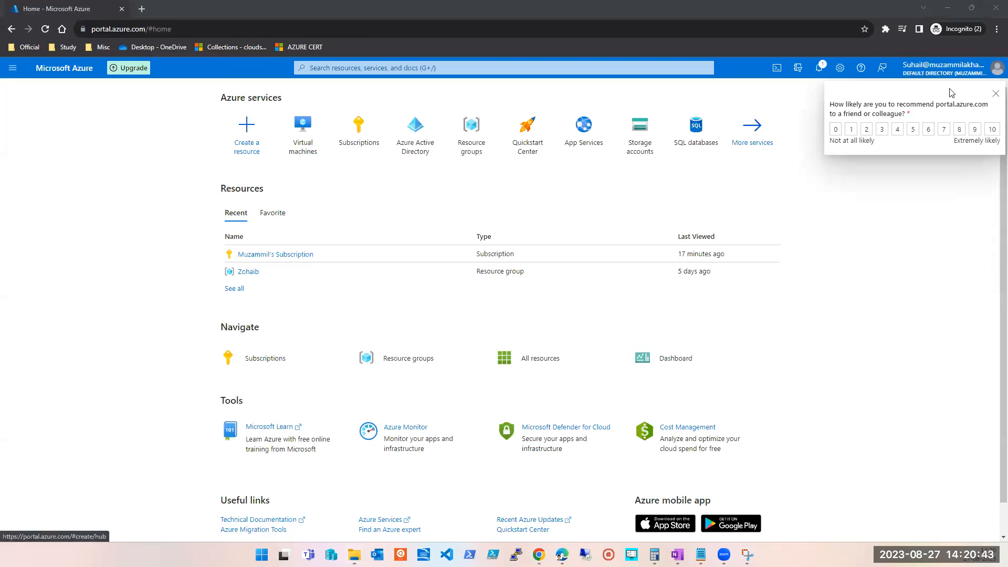
click(995, 94)
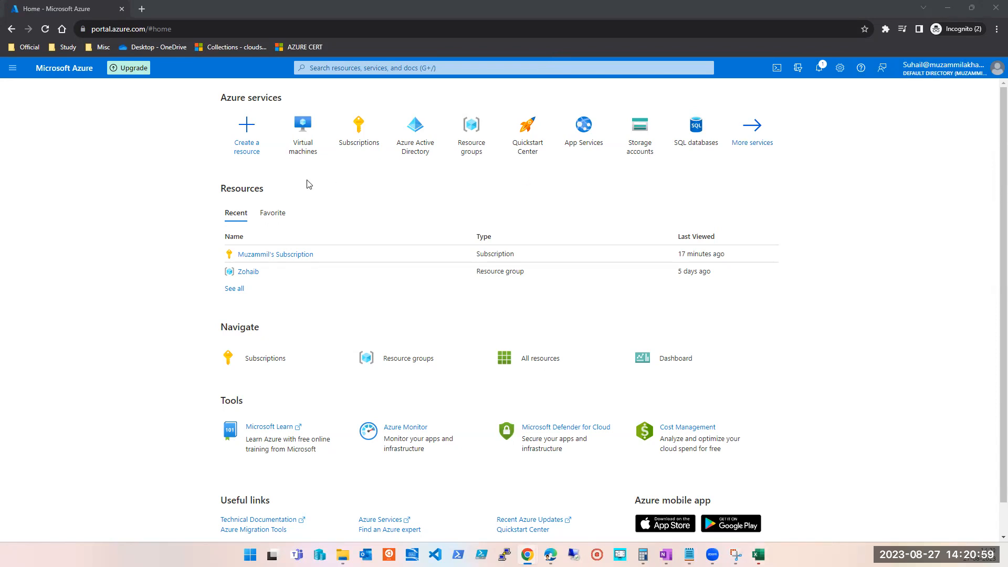
Open the Subscriptions list and check the account's role on the listed subscription.
click(346, 135)
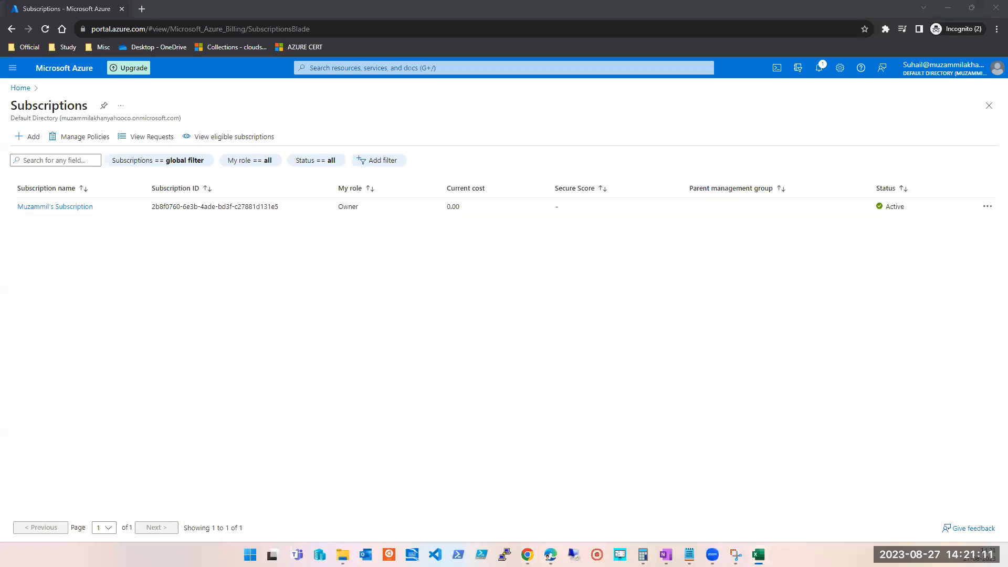
click(348, 206)
double_click(348, 206)
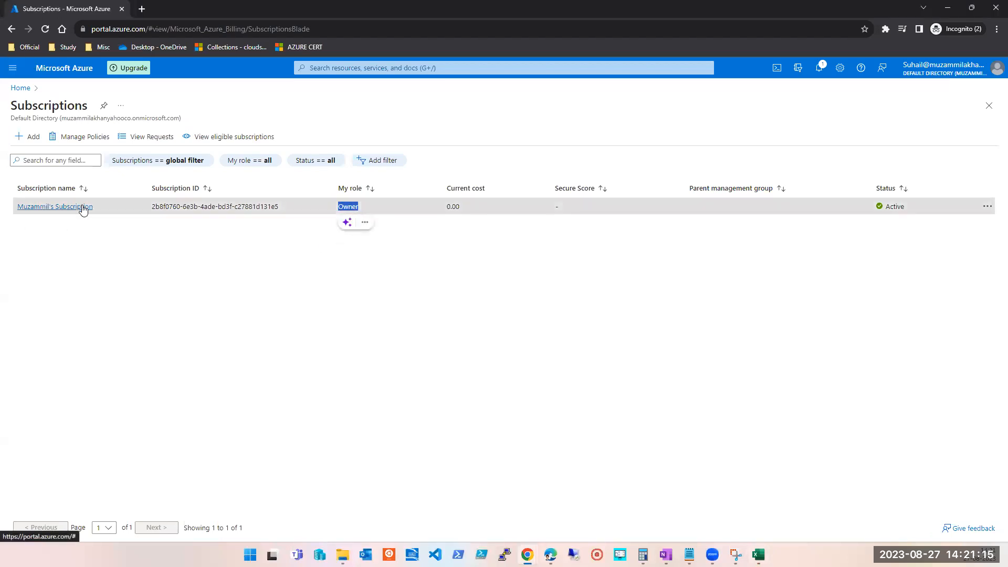
click(364, 68)
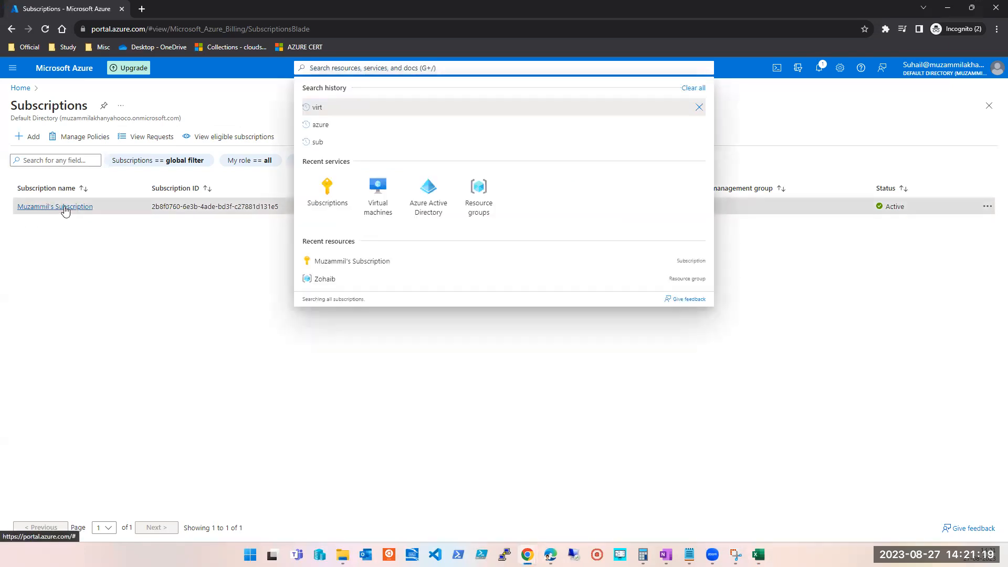
click(270, 231)
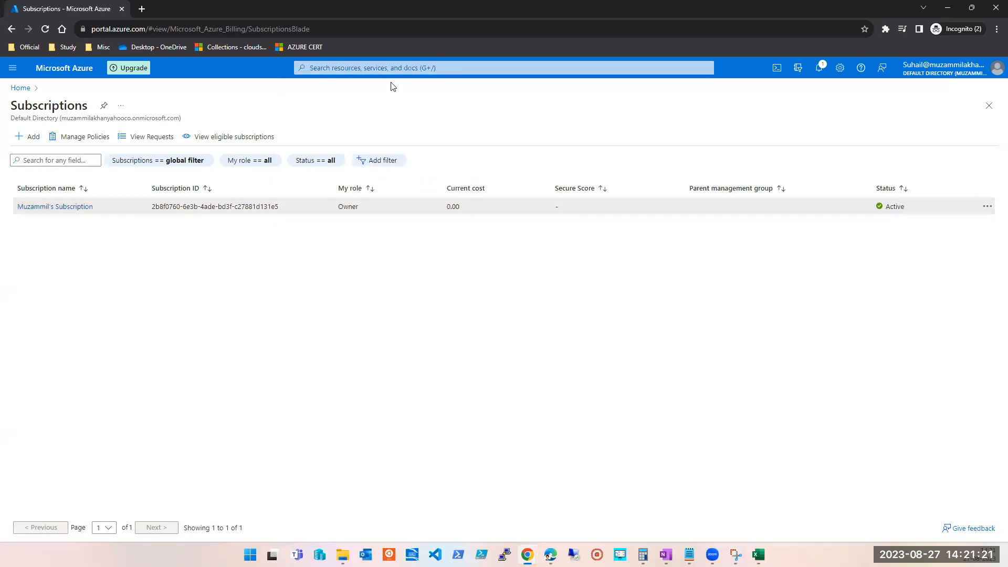
click(401, 67)
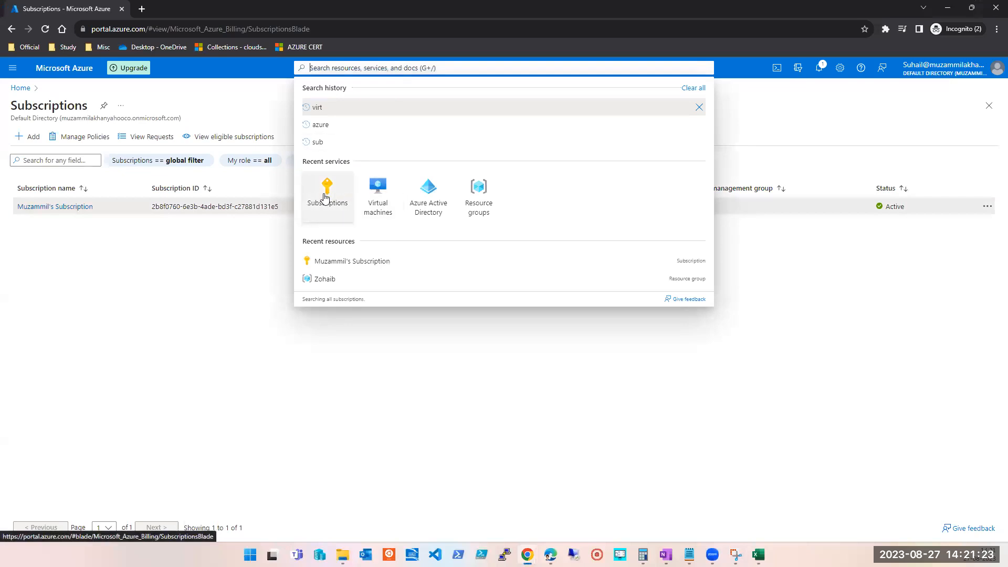
click(151, 296)
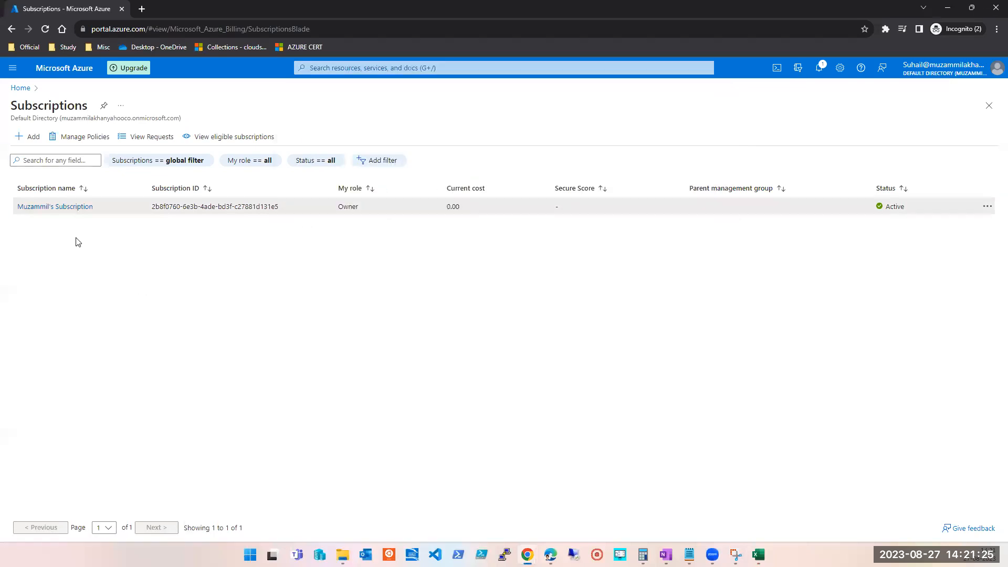
Bring up the error screenshot in Snipping Tool for reference and open the listed subscription's Resource providers page.
click(56, 207)
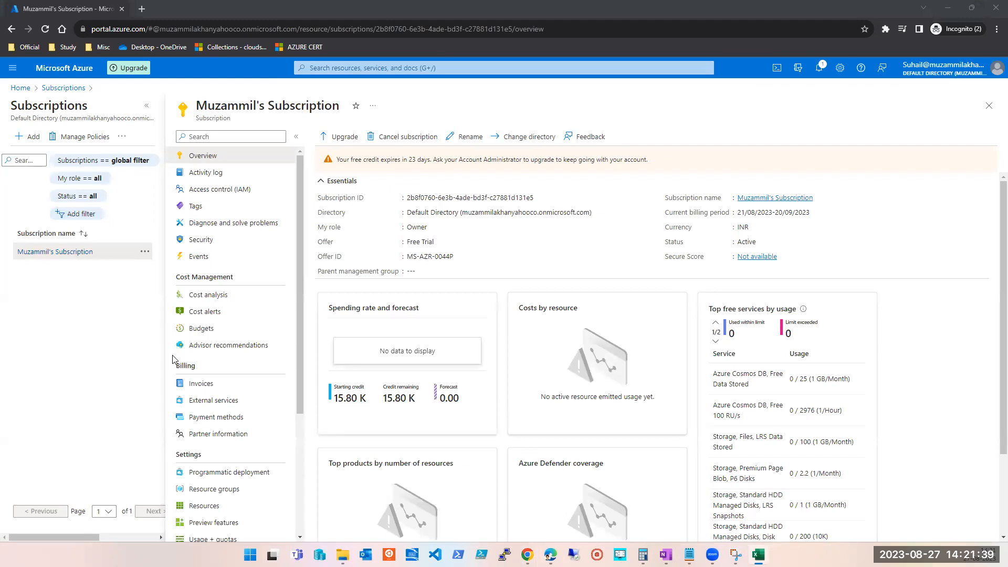
scroll(298, 354, down, 1)
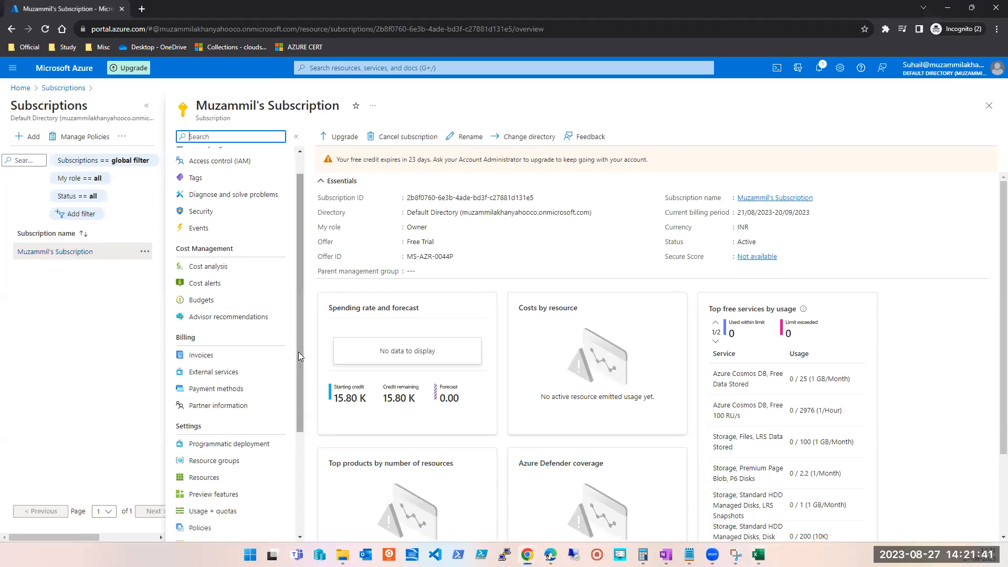
scroll(298, 356, down, 3)
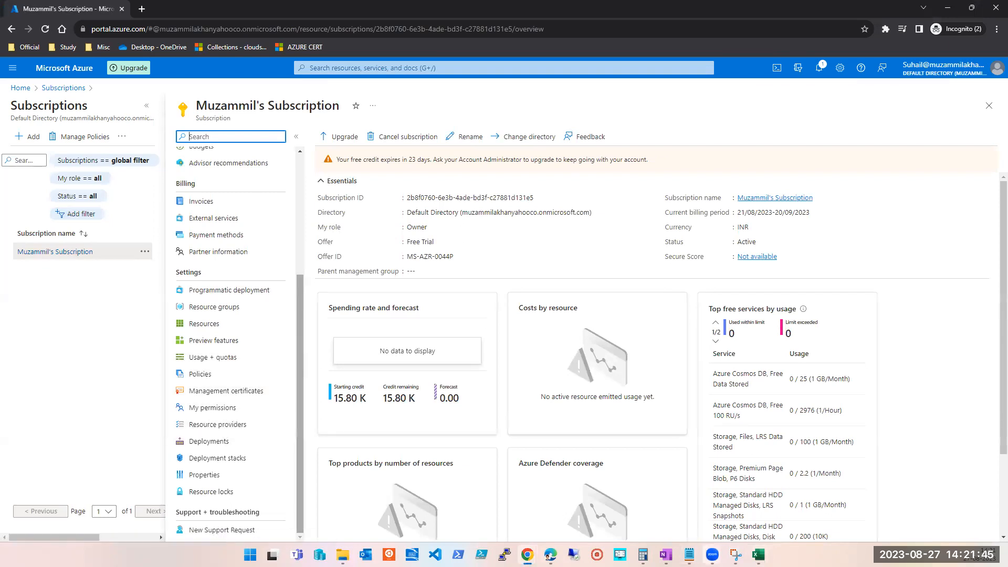
click(736, 554)
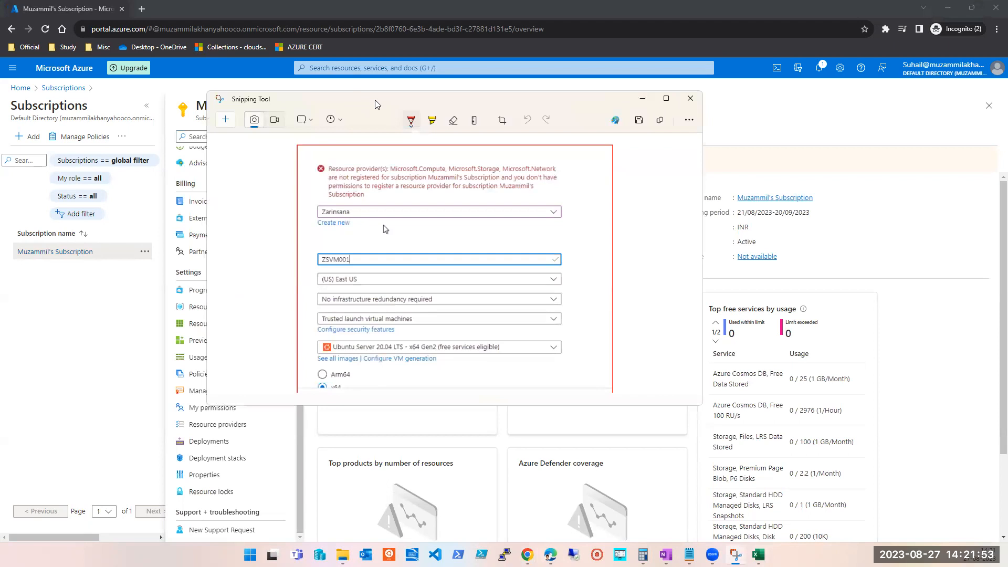
drag(376, 104, 745, 103)
click(208, 426)
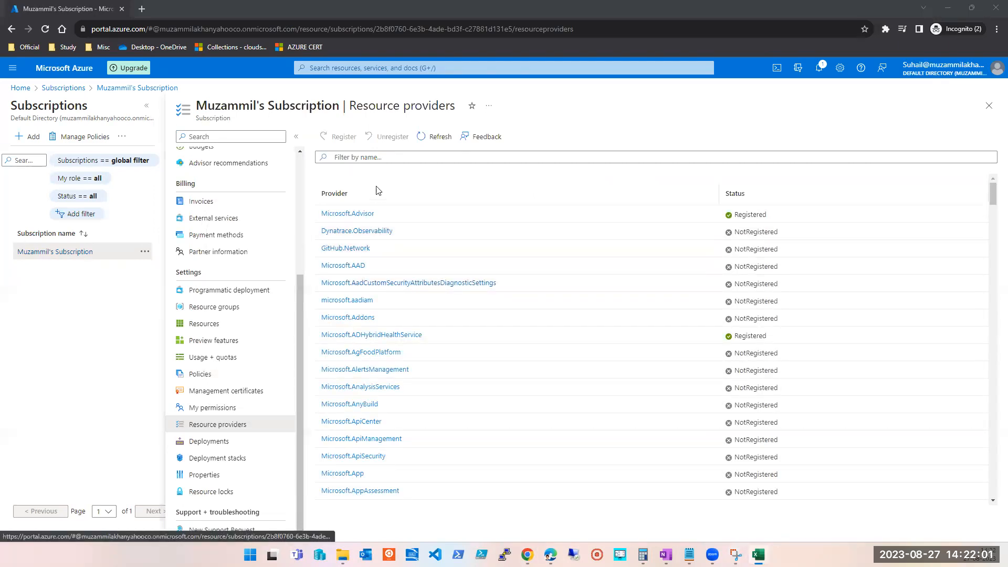
Switch to the Snipping Tool screenshot, enlarge the error message and highlight Microsoft.Compute in it.
key(alt+Tab)
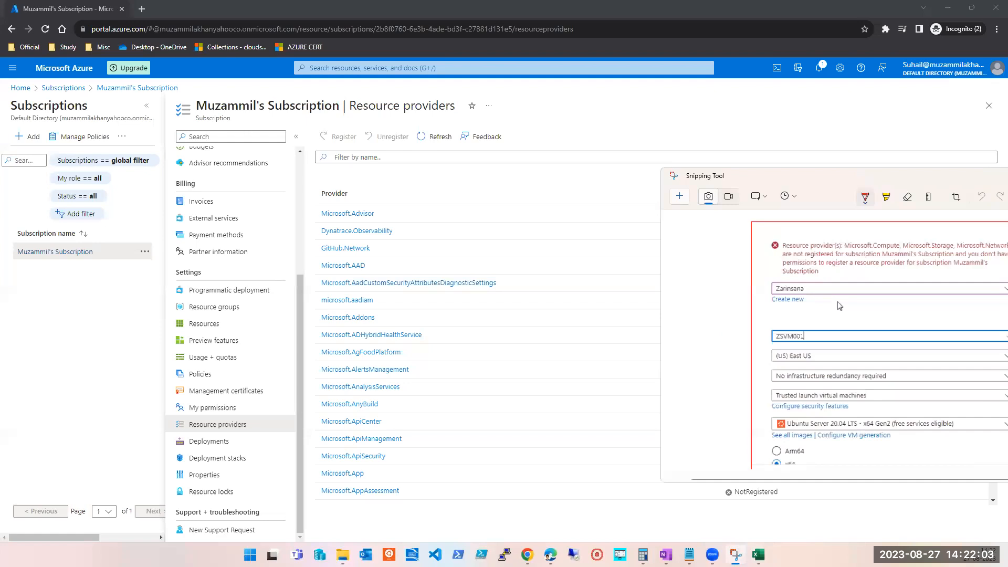
drag(812, 175, 615, 158)
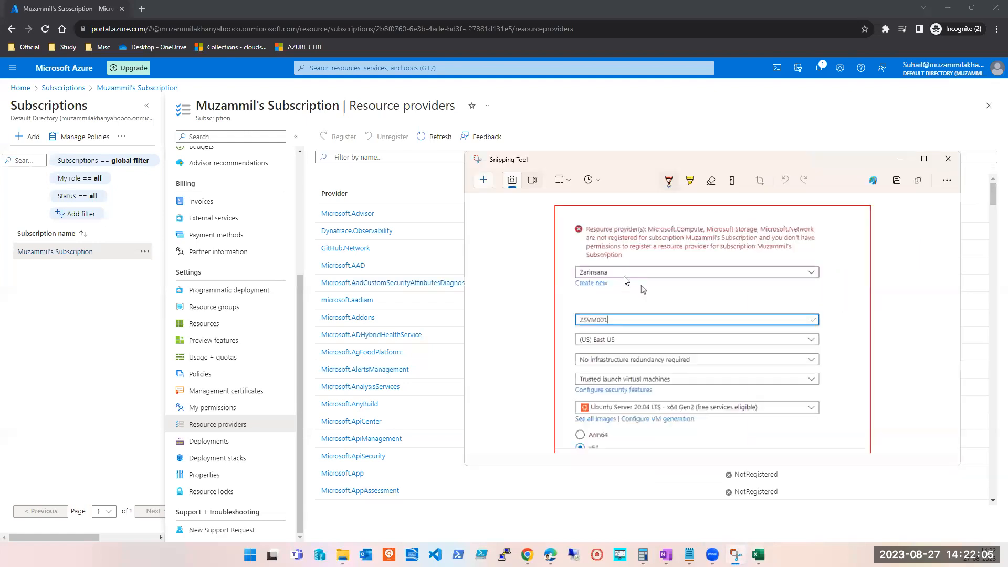
scroll(747, 341, up, 2)
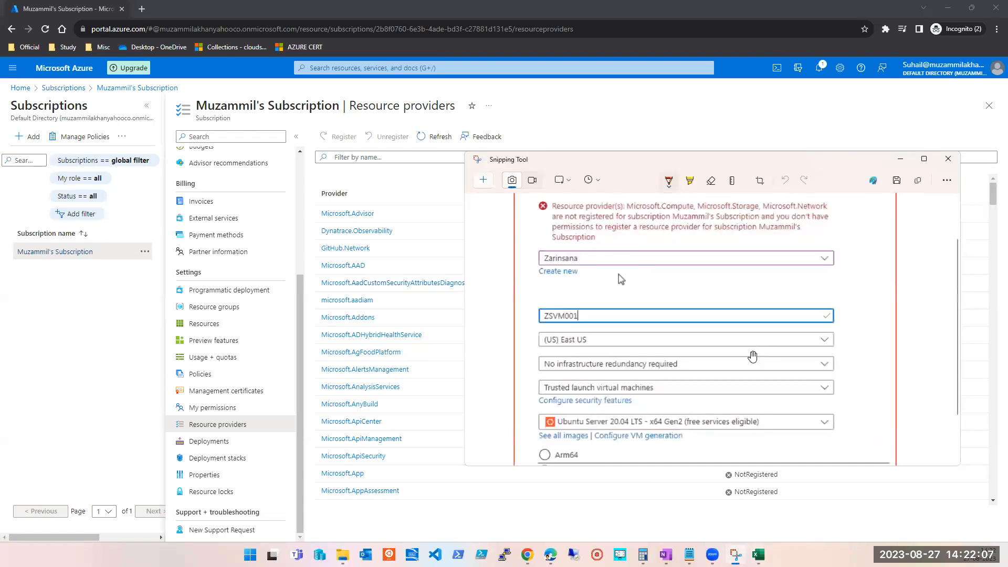
scroll(815, 357, up, 3)
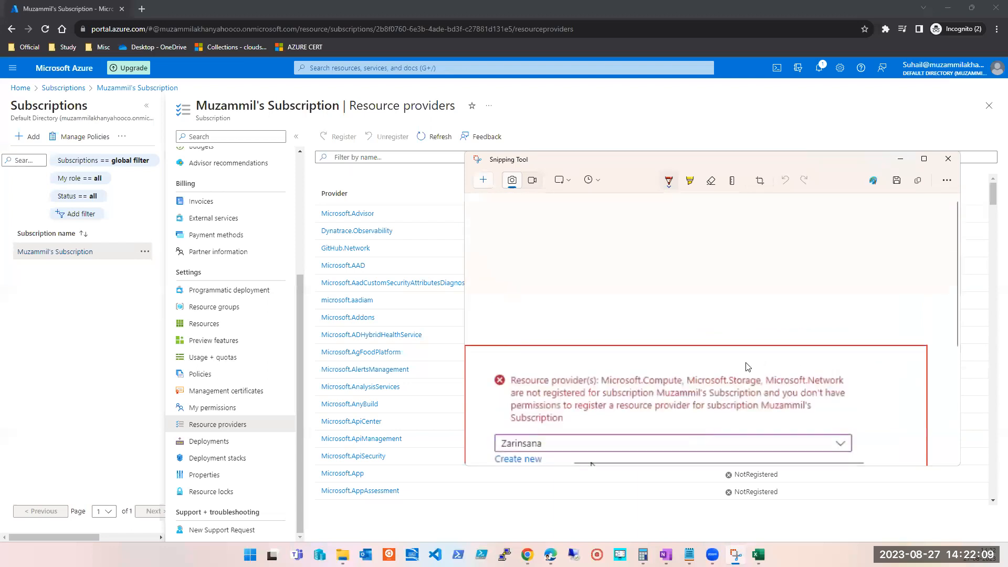
scroll(748, 367, down, 1)
click(690, 179)
drag(601, 341, 682, 341)
Return to the portal, filter the resource providers by "compu" and register Microsoft.Compute.
click(361, 157)
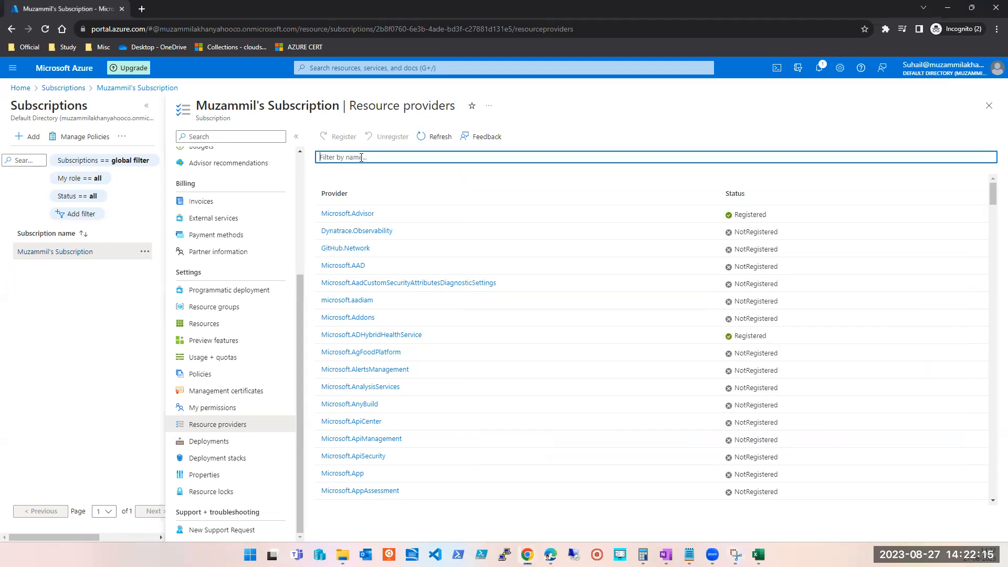
text(cop)
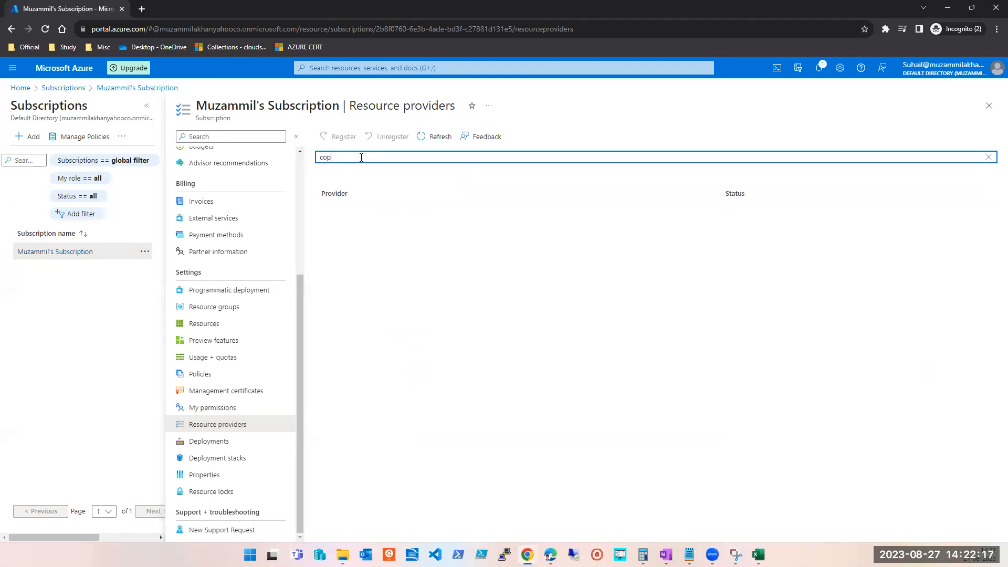
key(BackSpace)
text(mpu)
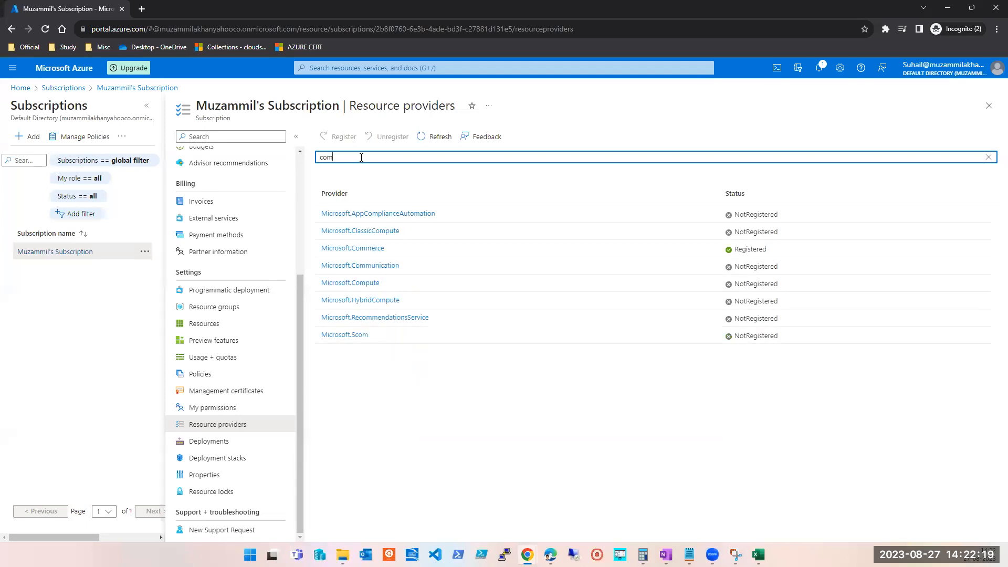
click(356, 233)
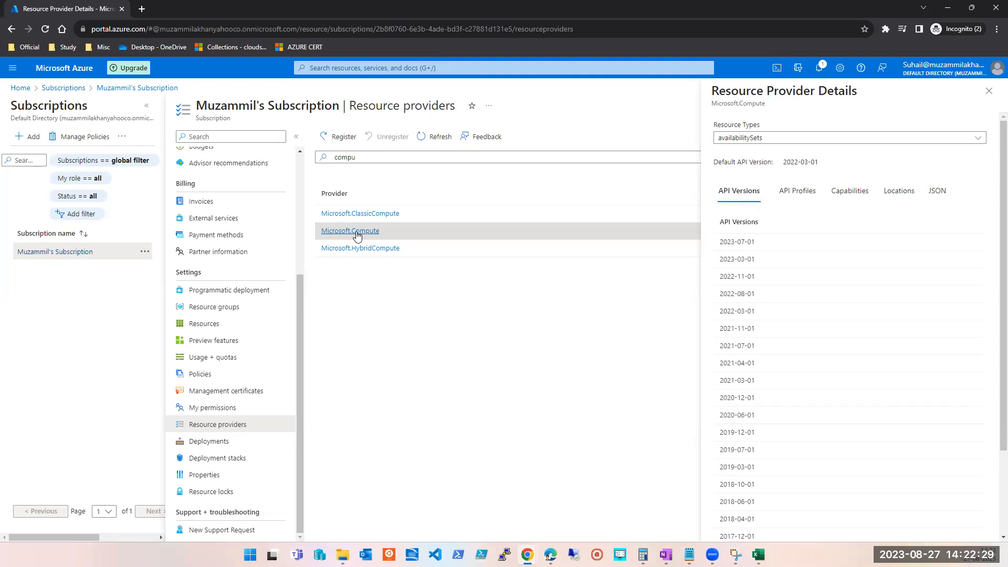
click(334, 140)
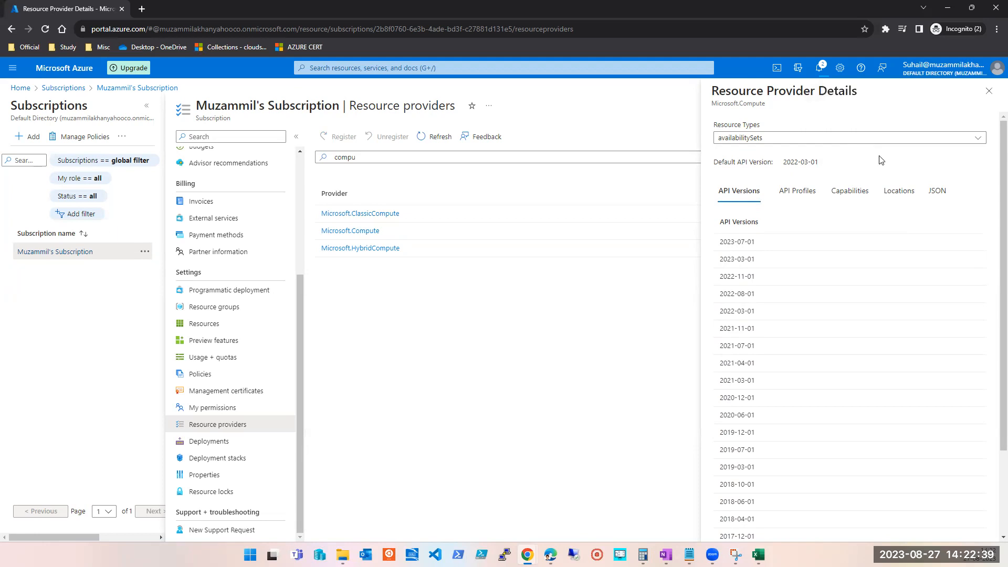
Close the Microsoft.Compute provider details and check the notifications for its registration progress.
click(989, 91)
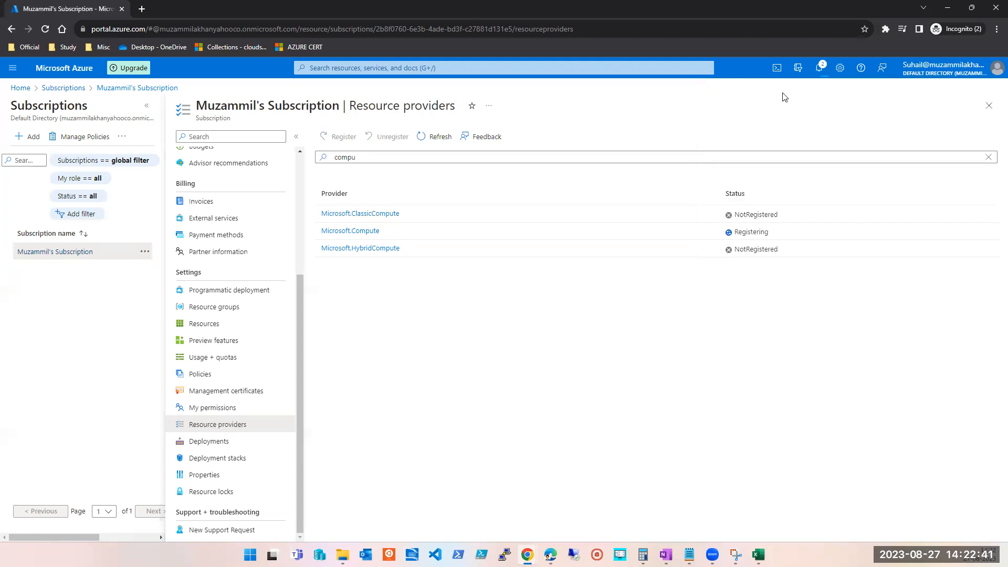
click(820, 68)
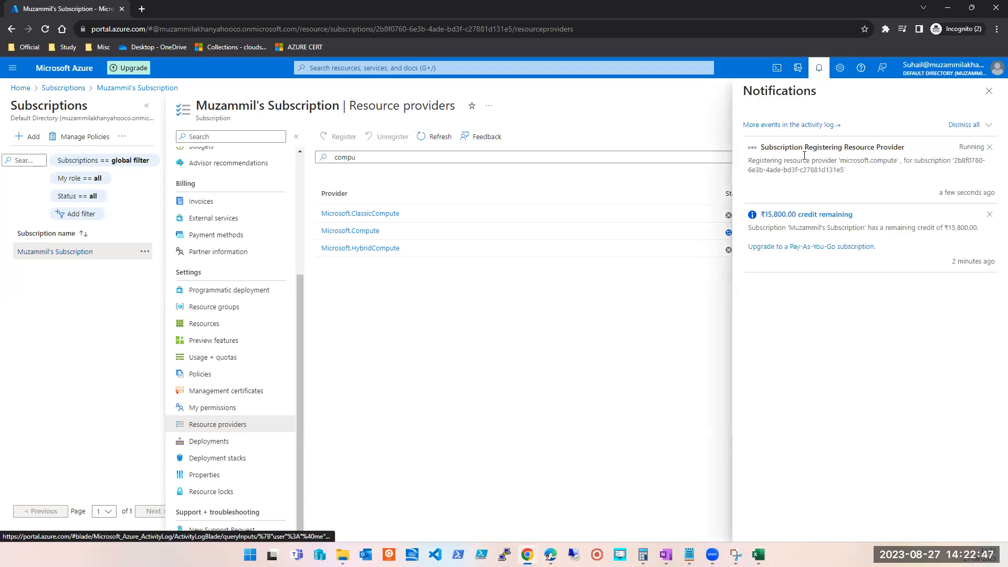
click(989, 90)
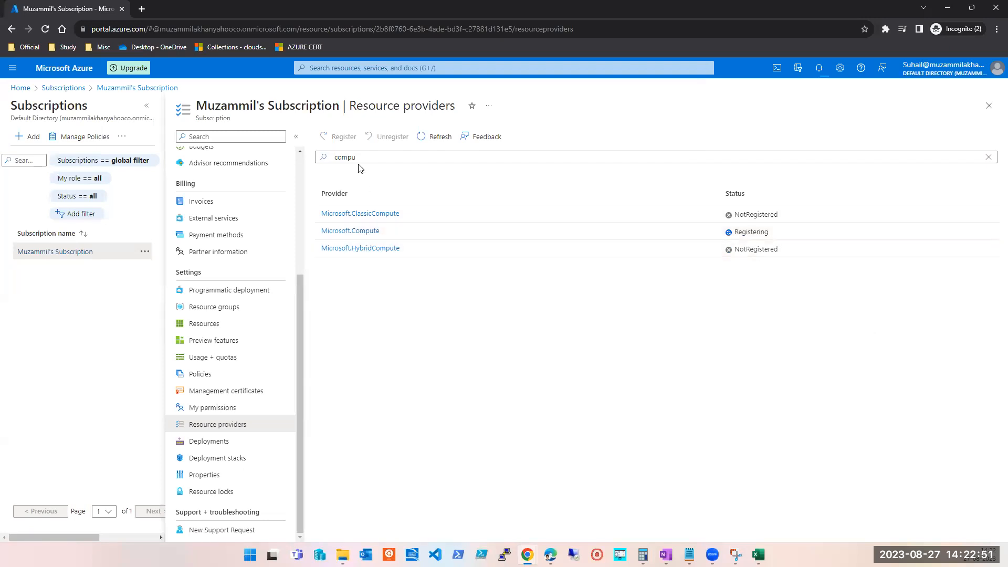
Consult the Snipping Tool error screenshot for the next provider, filter the portal's resource providers by "storag" and register Microsoft.Storage.
click(736, 554)
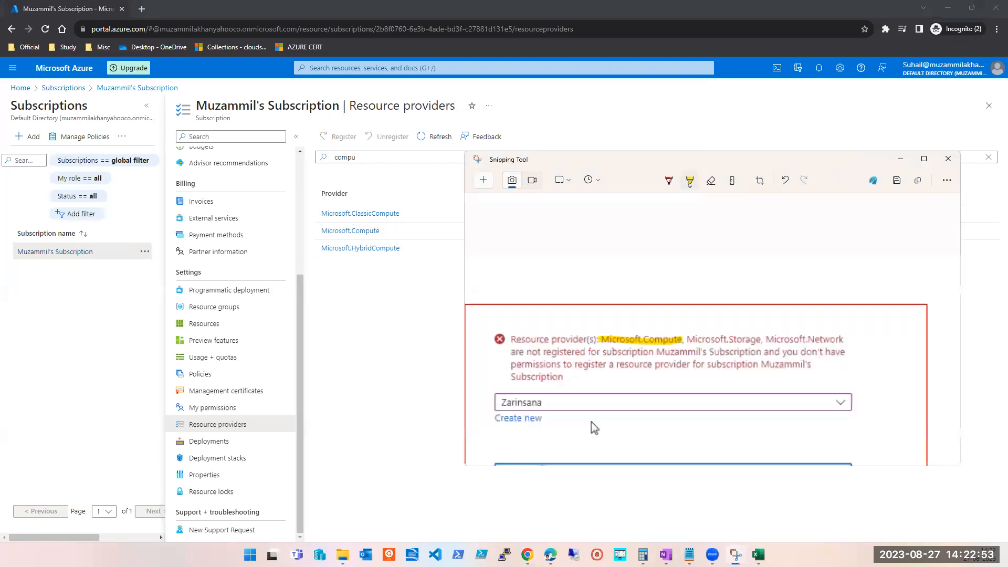
click(353, 158)
double_click(353, 158)
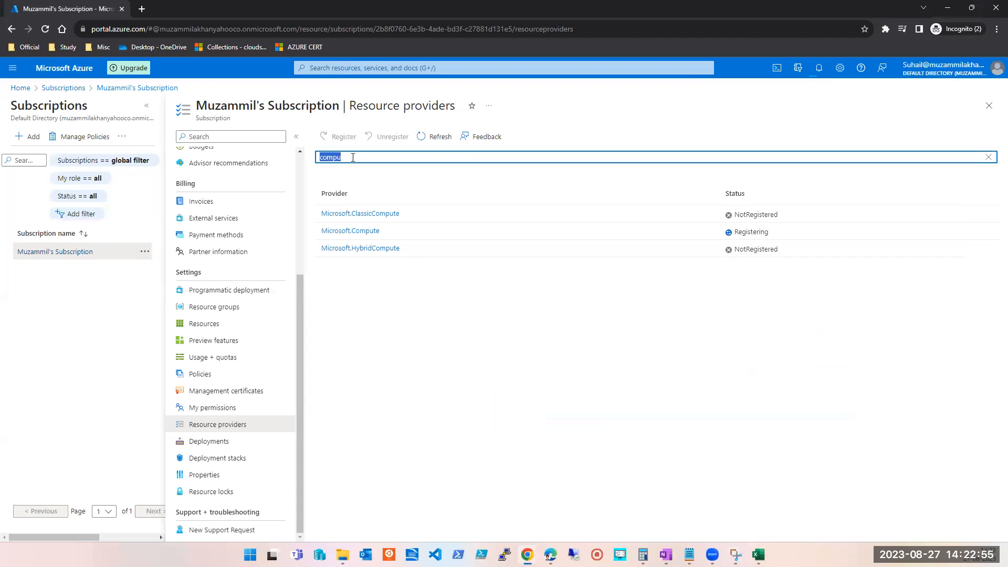
text(storag)
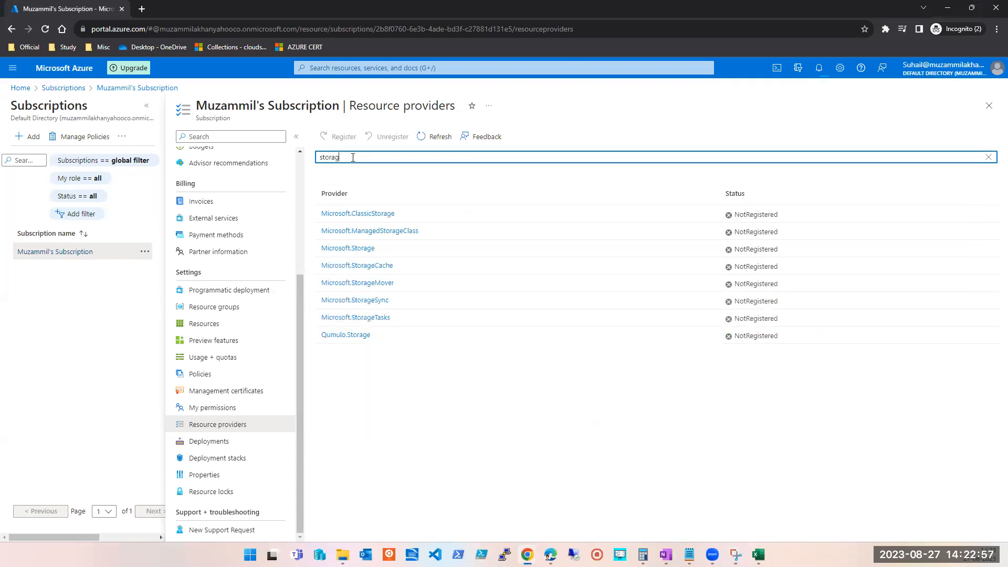
click(336, 249)
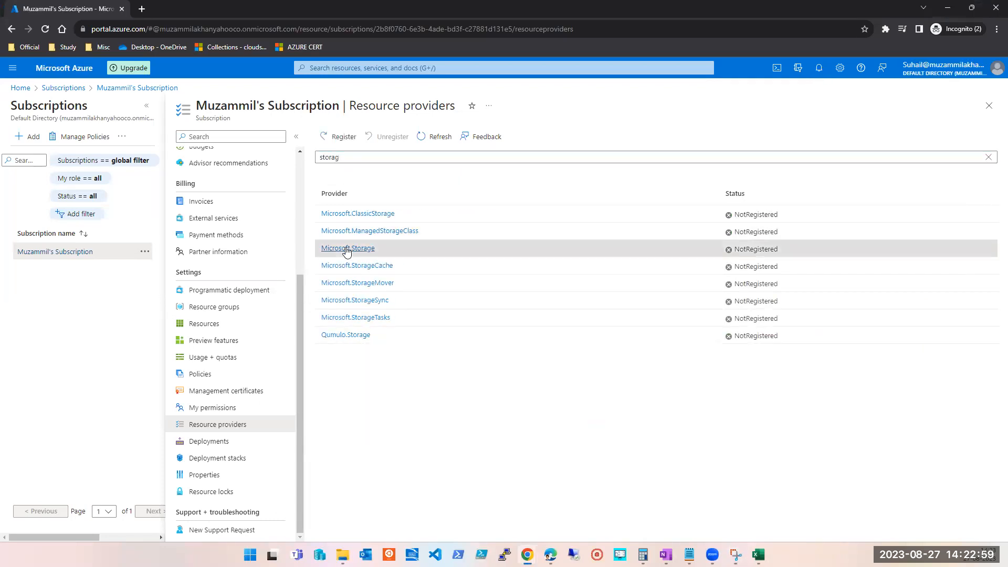
Filter the resource providers by "netw" and register Microsoft.Network.
click(332, 157)
double_click(333, 157)
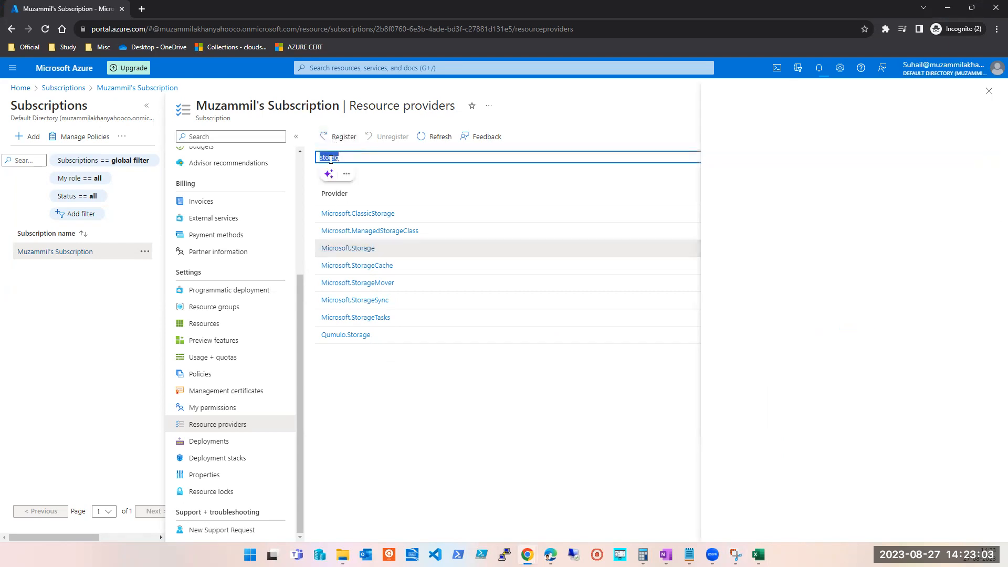
text(netw)
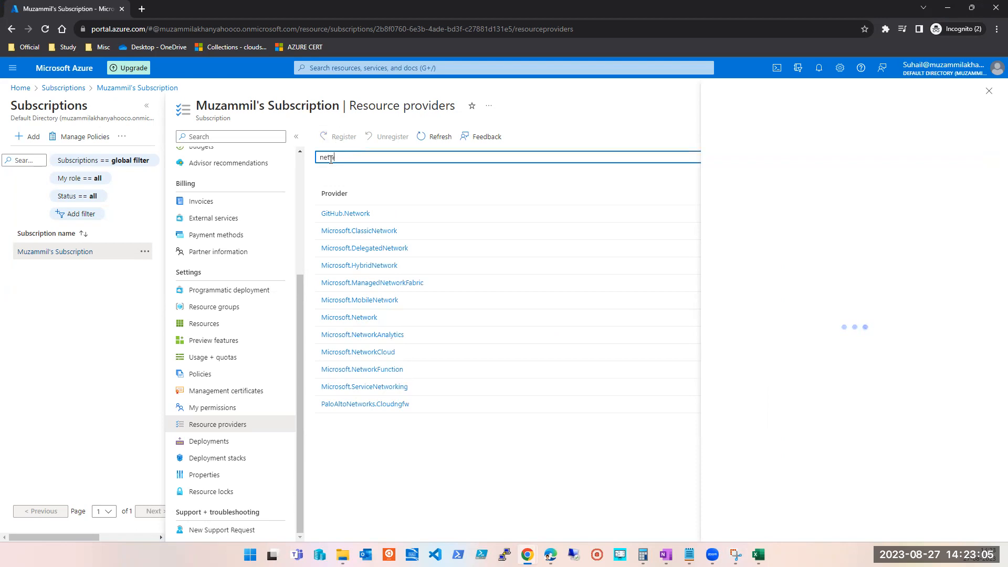
click(360, 317)
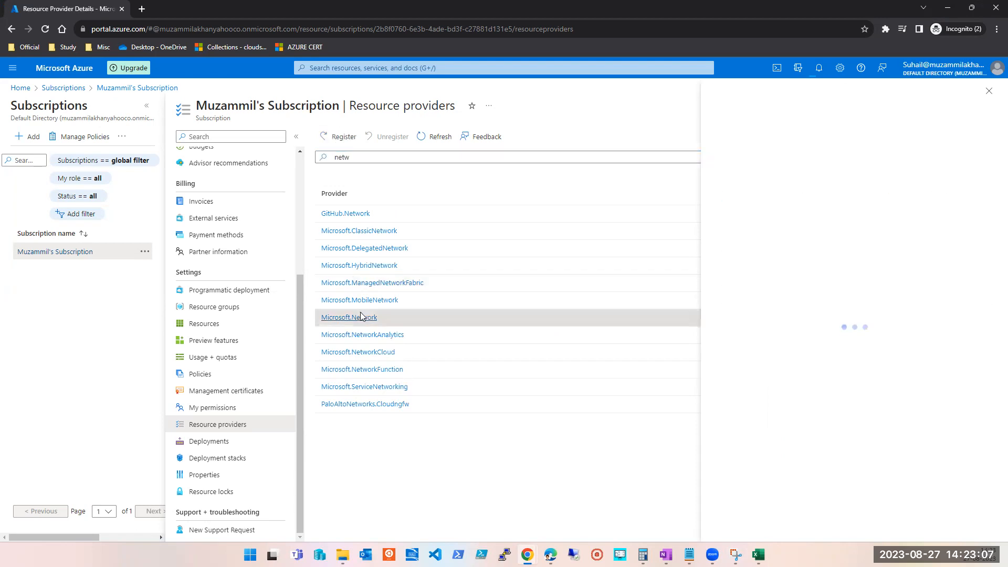
click(336, 146)
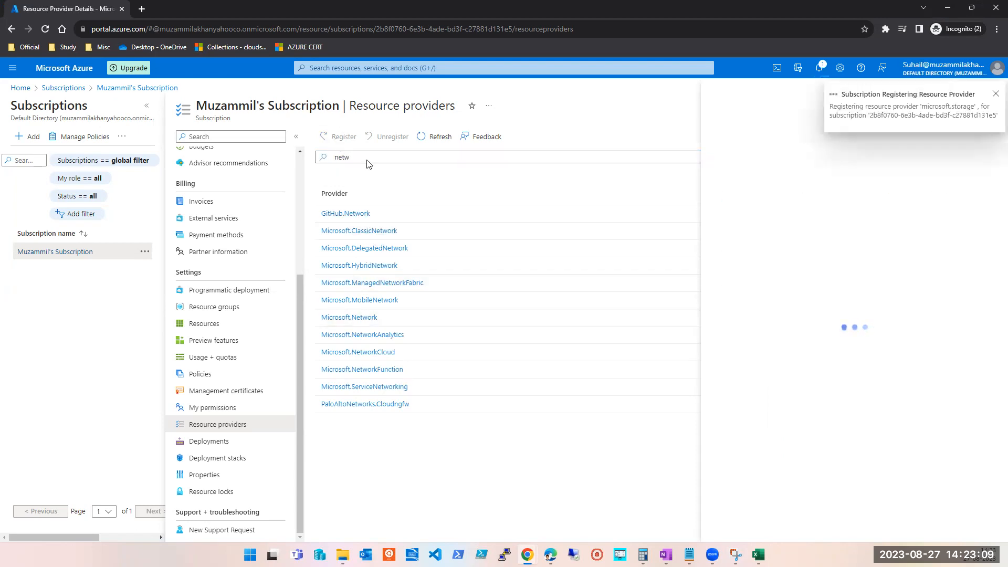
click(388, 317)
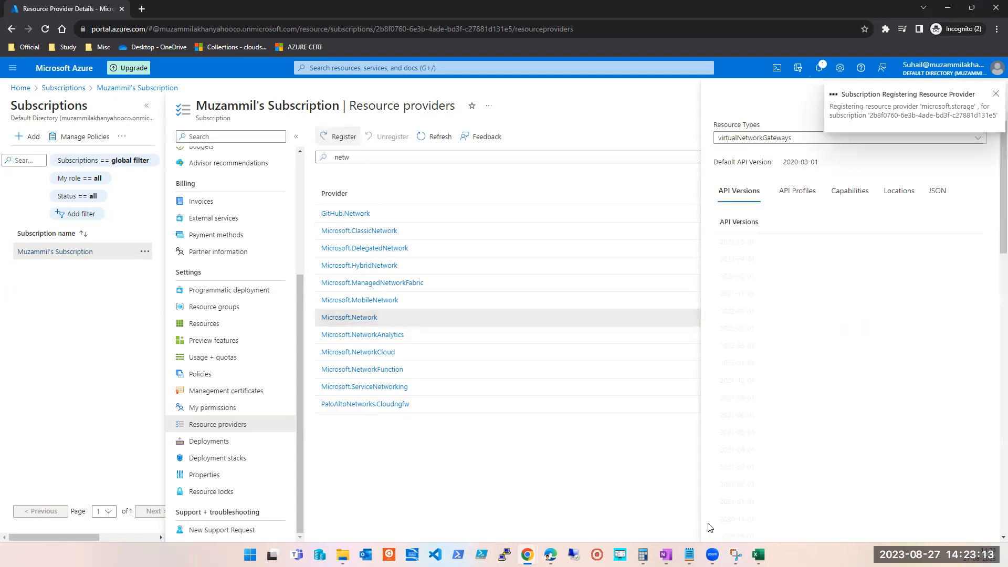
Recheck the required providers in the Snipping Tool error screenshot and minimize it without discarding the snip.
click(735, 555)
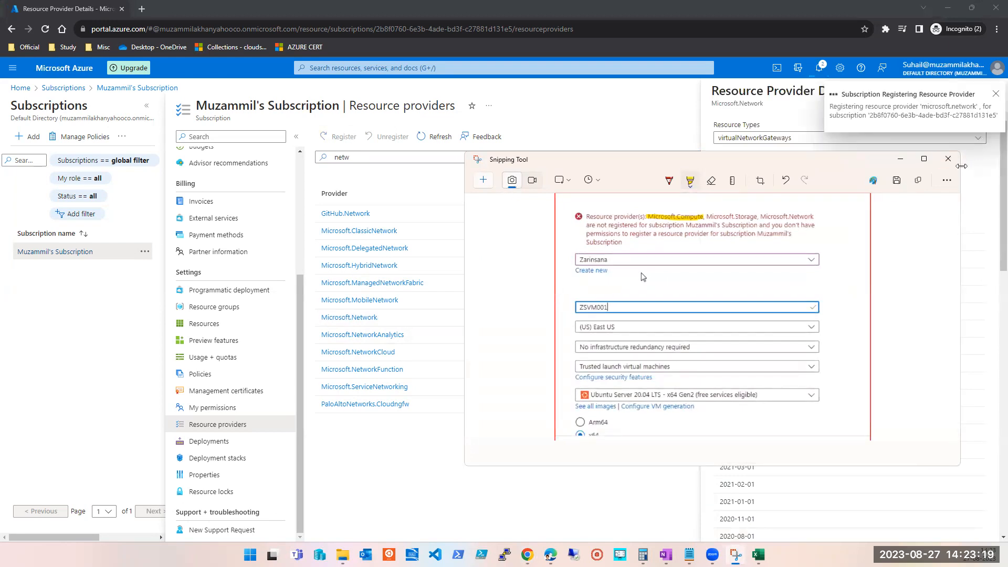
click(948, 159)
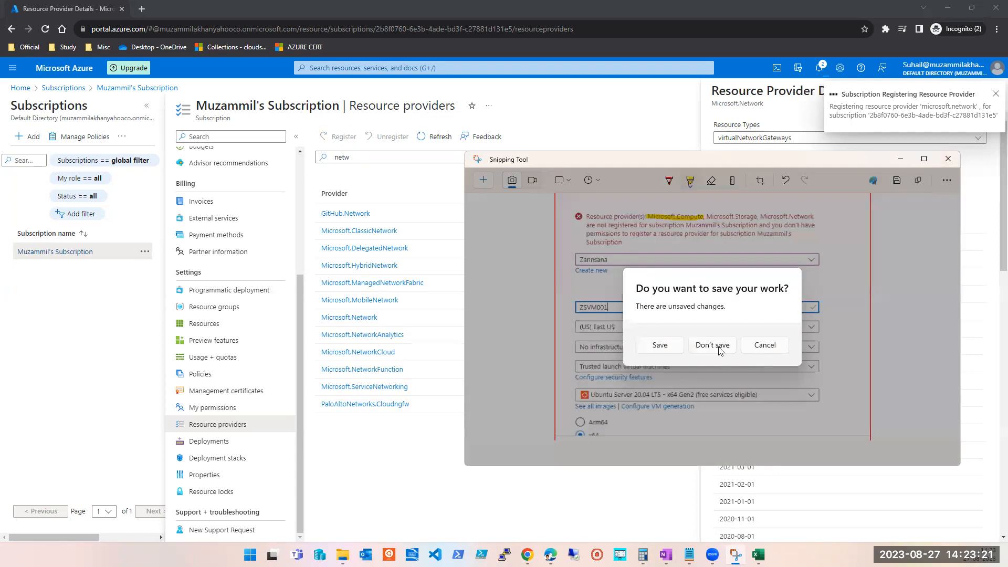
click(765, 347)
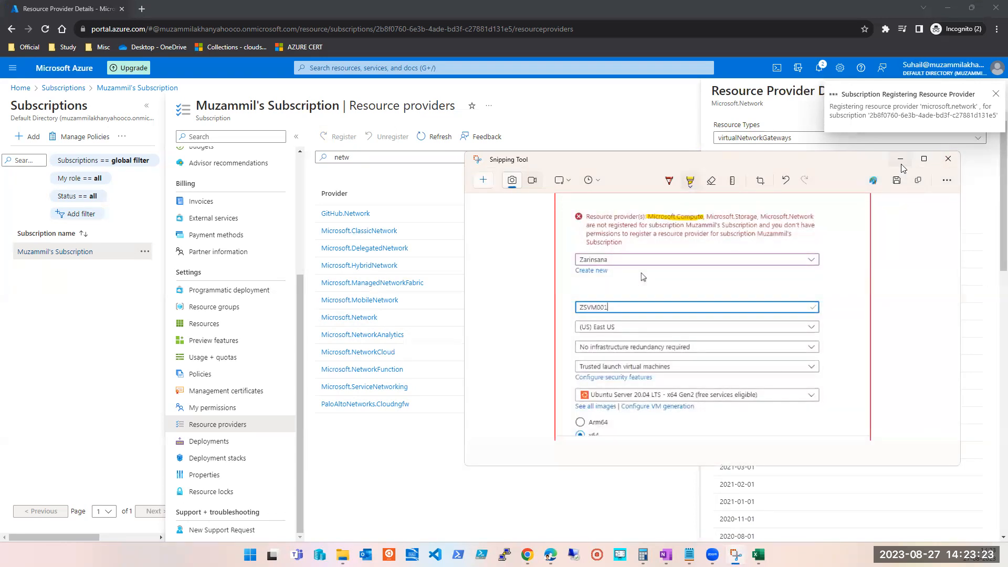
click(901, 160)
Close the Microsoft.Network provider details and check the notifications for the registration status of the providers.
click(995, 94)
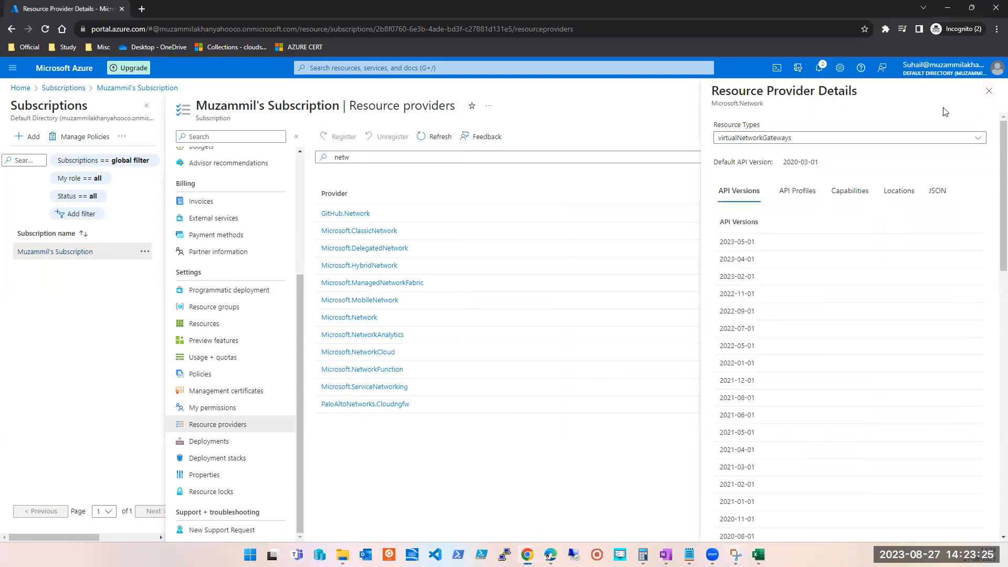
click(989, 95)
click(820, 69)
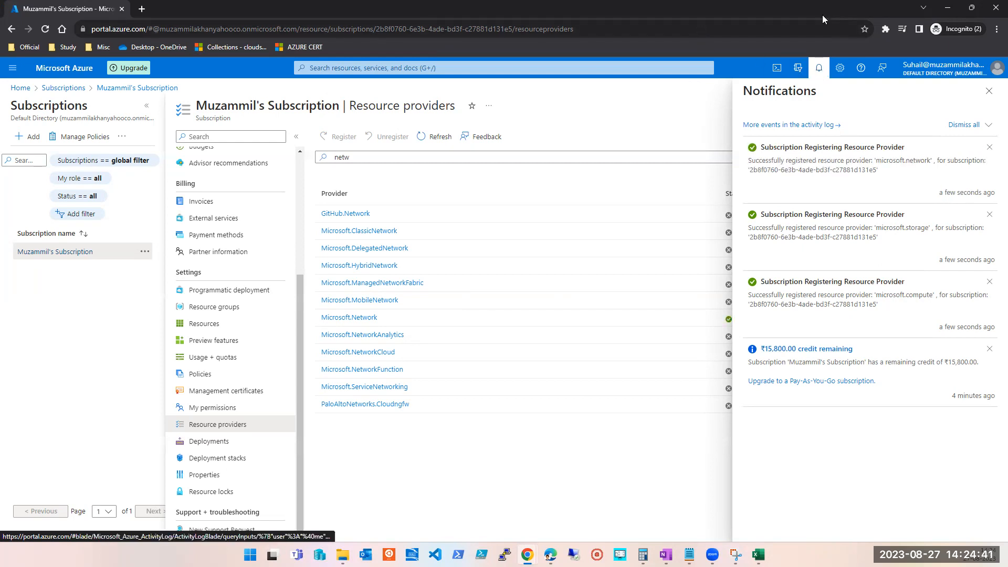
Switch to the other account's portal window and start a fresh Azure virtual machine creation from the Virtual machines page.
click(947, 8)
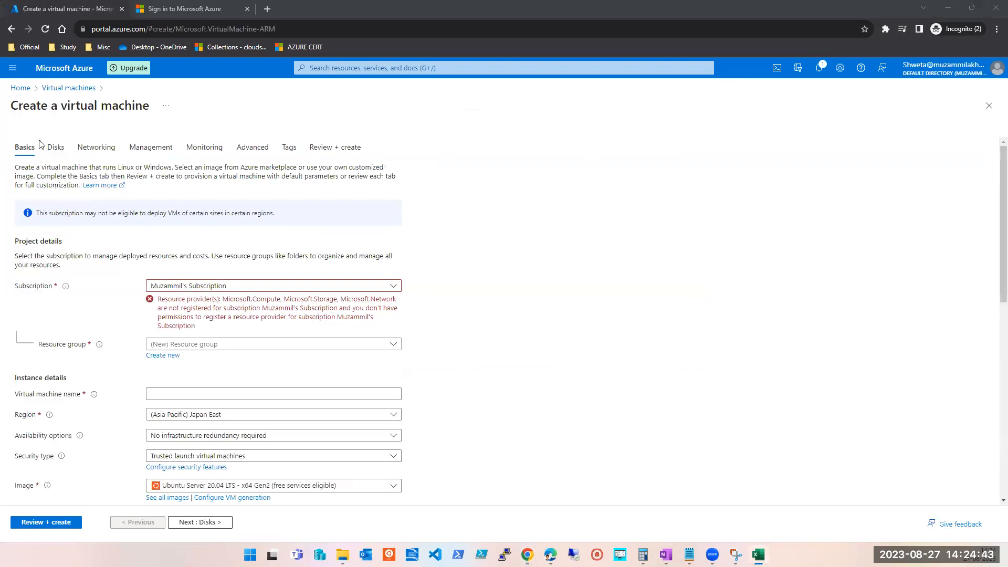
click(21, 89)
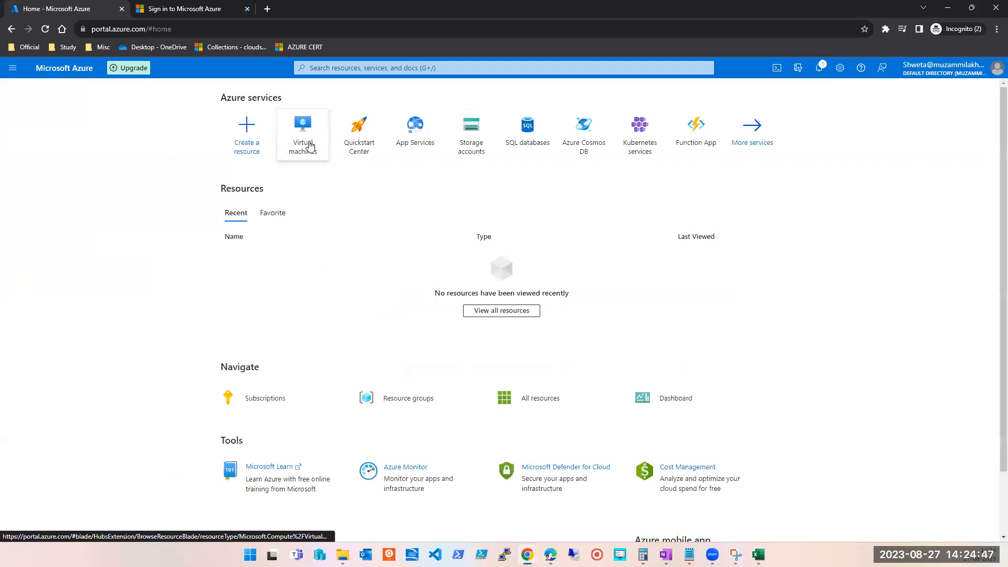
click(309, 146)
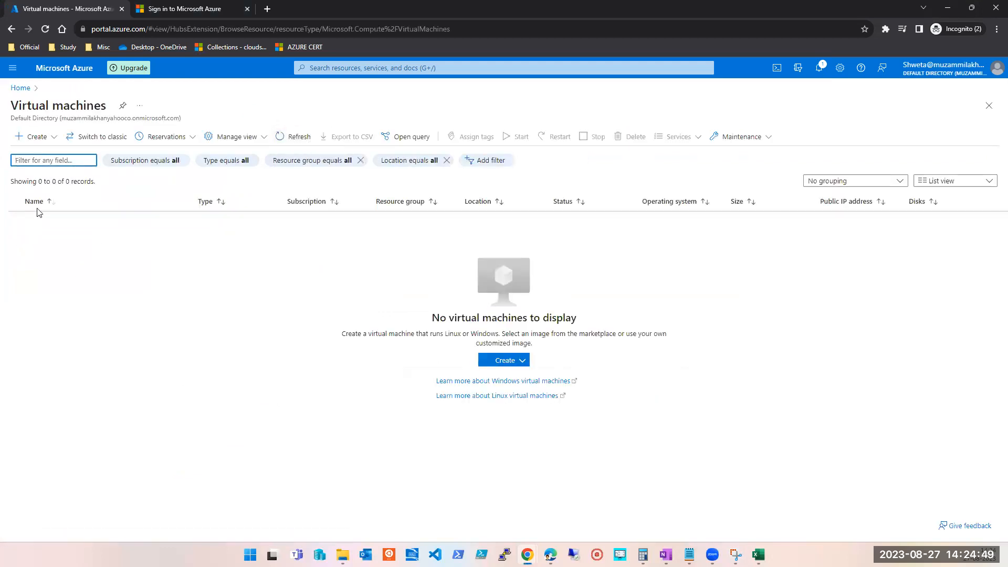
click(41, 136)
click(51, 155)
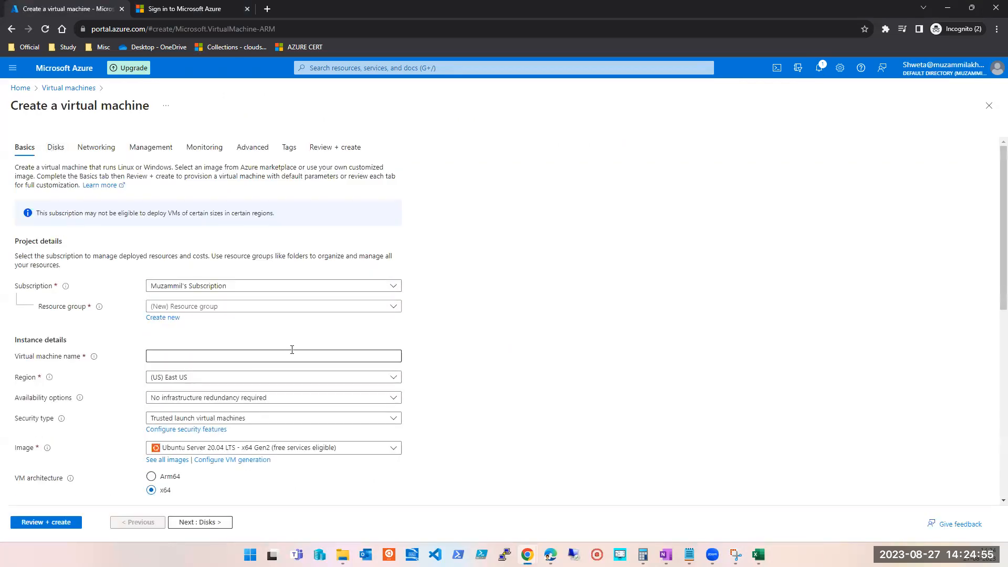
Assign the virtual machine to the existing resource group named after the signed-in account.
scroll(293, 321, down, 1)
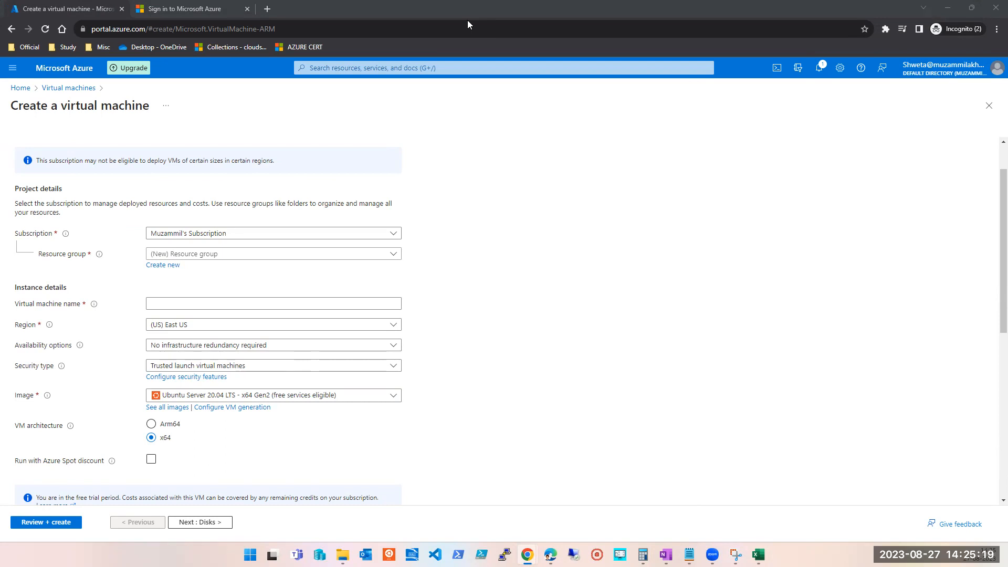
click(267, 254)
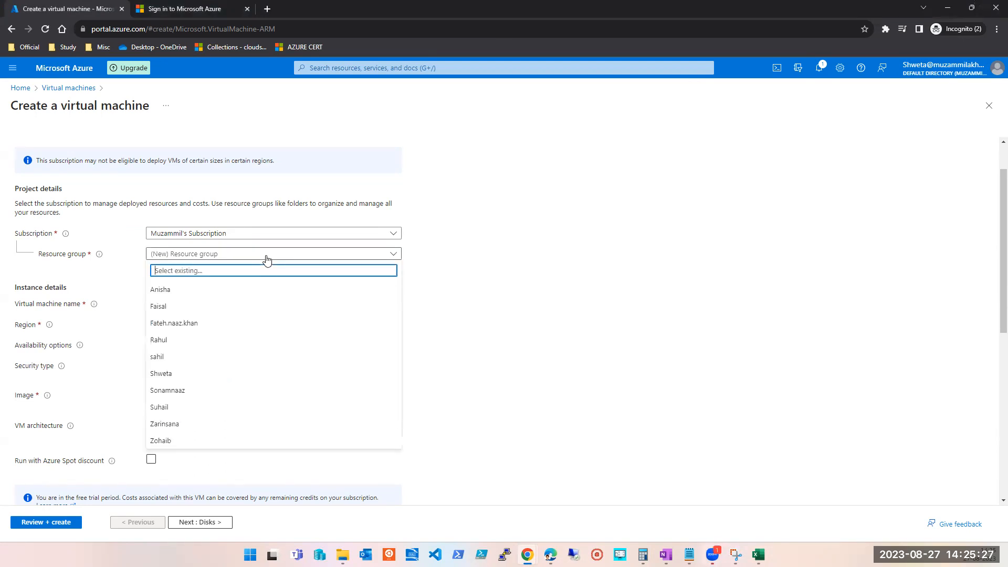
click(454, 51)
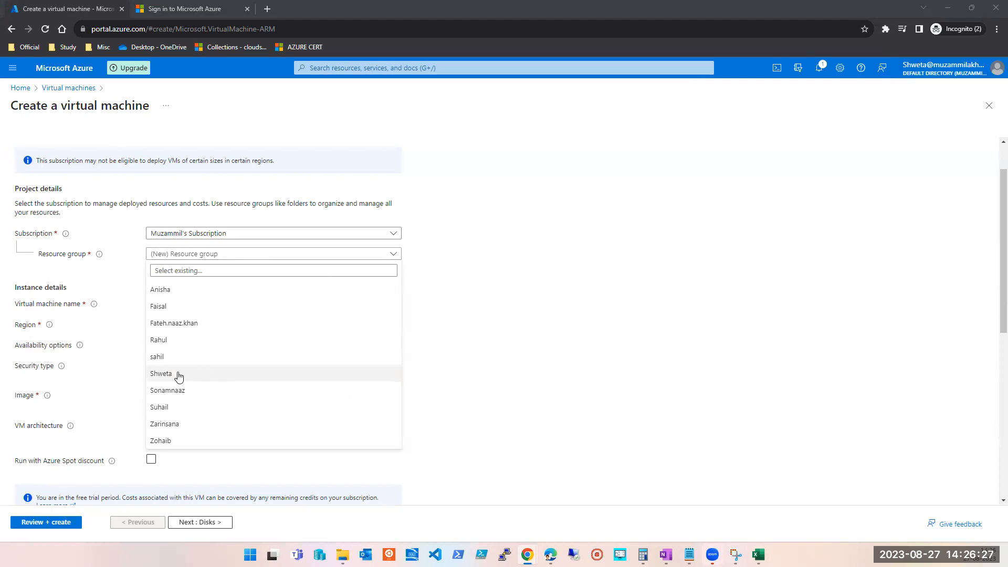
click(173, 310)
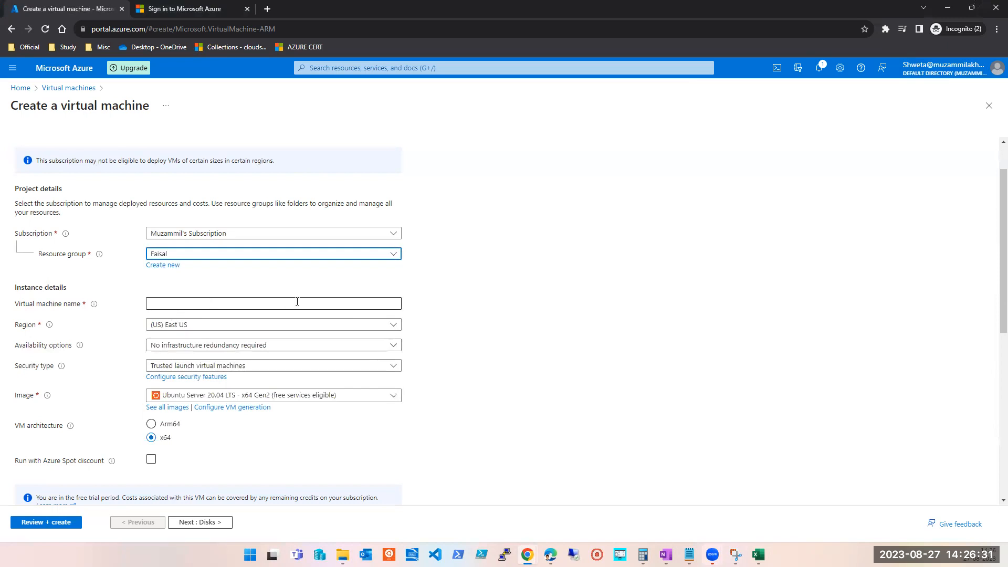
click(305, 264)
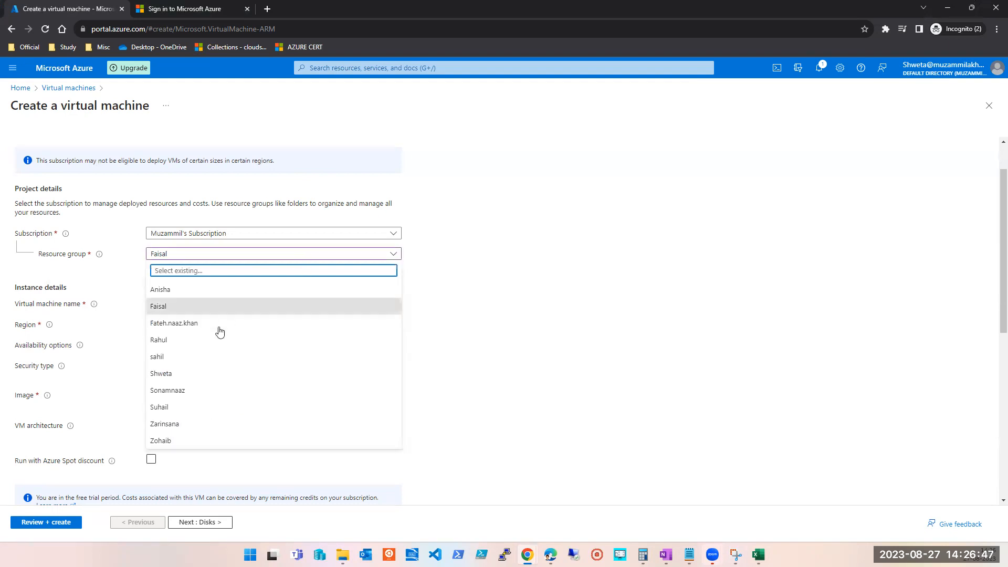
click(197, 373)
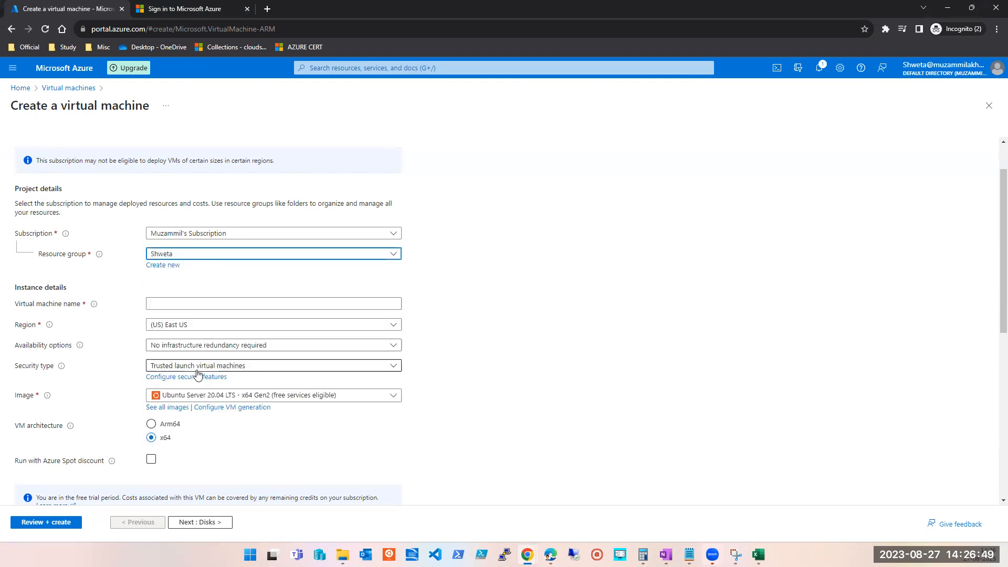
Name the virtual machine with the account's first name followed by "-vm-win001".
click(196, 308)
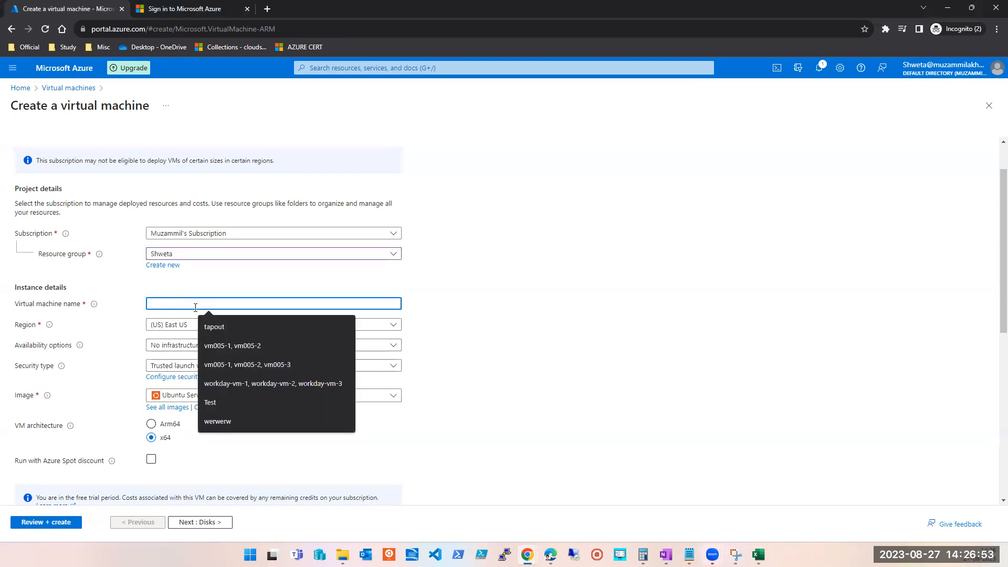
text(shweta)
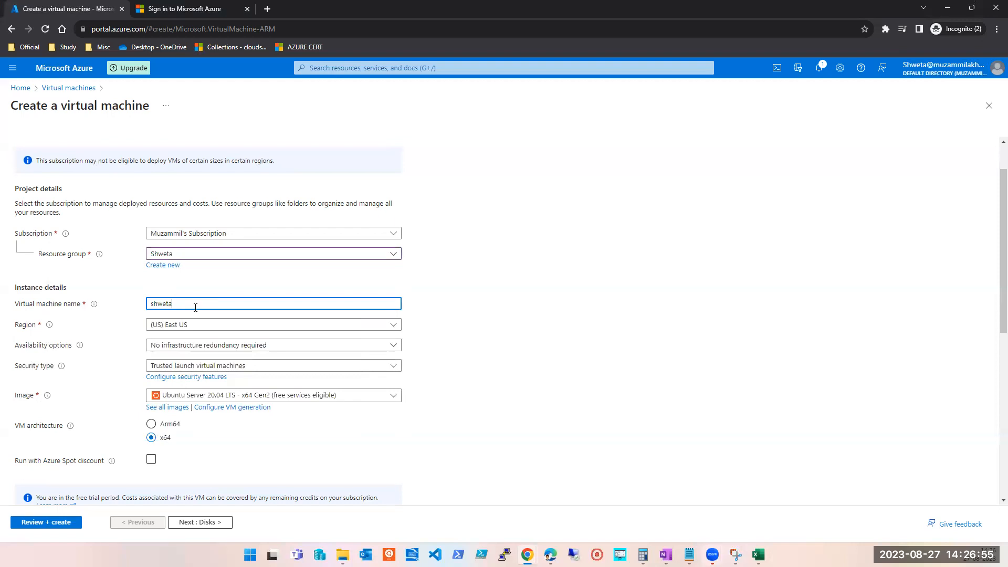
text(-)
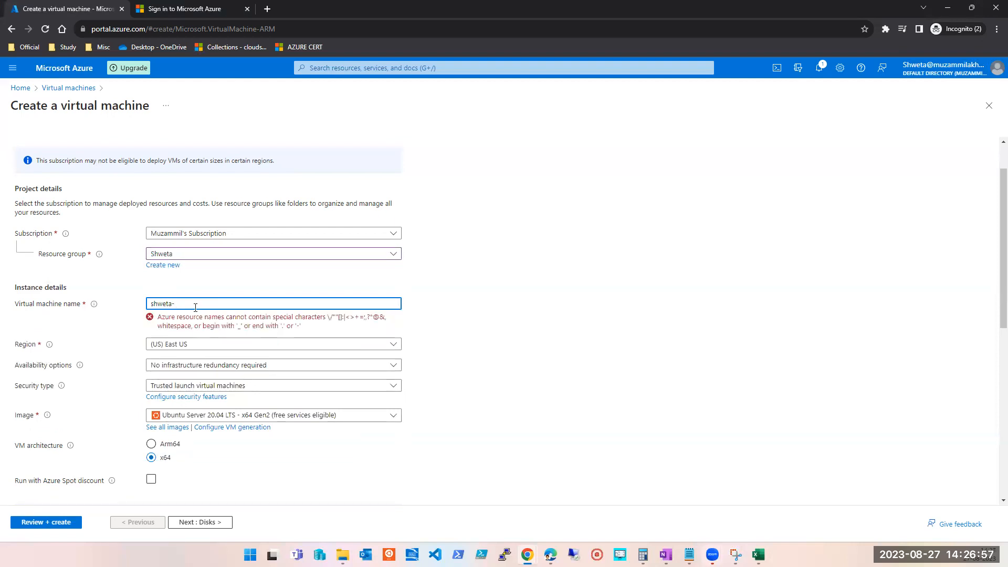
text(win)
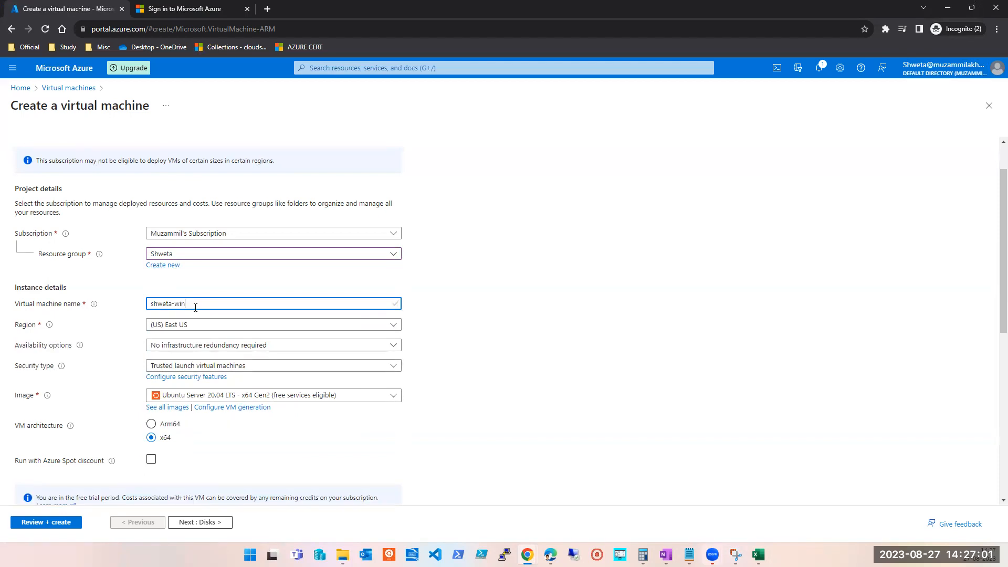
text(0-)
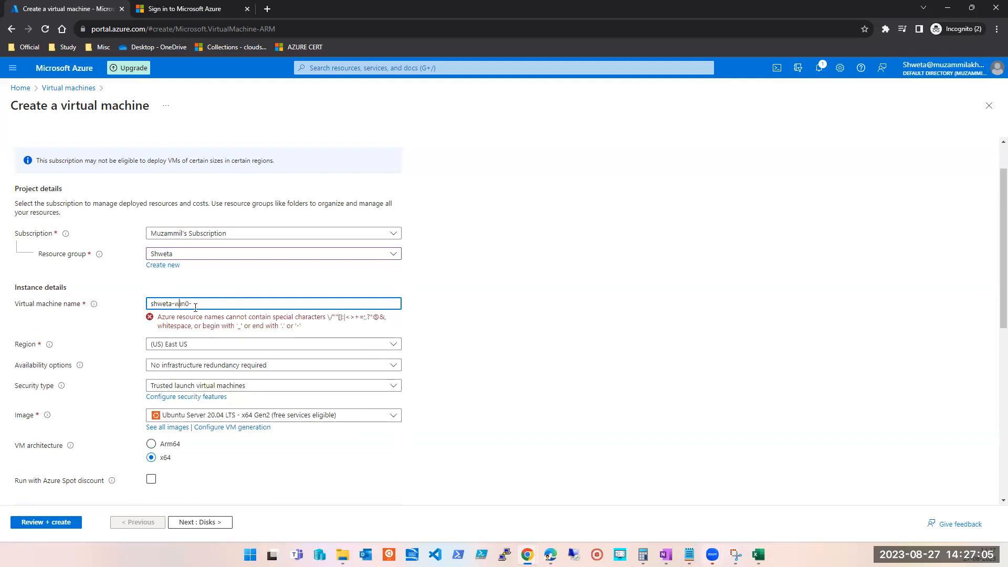
text(vm-)
text(01)
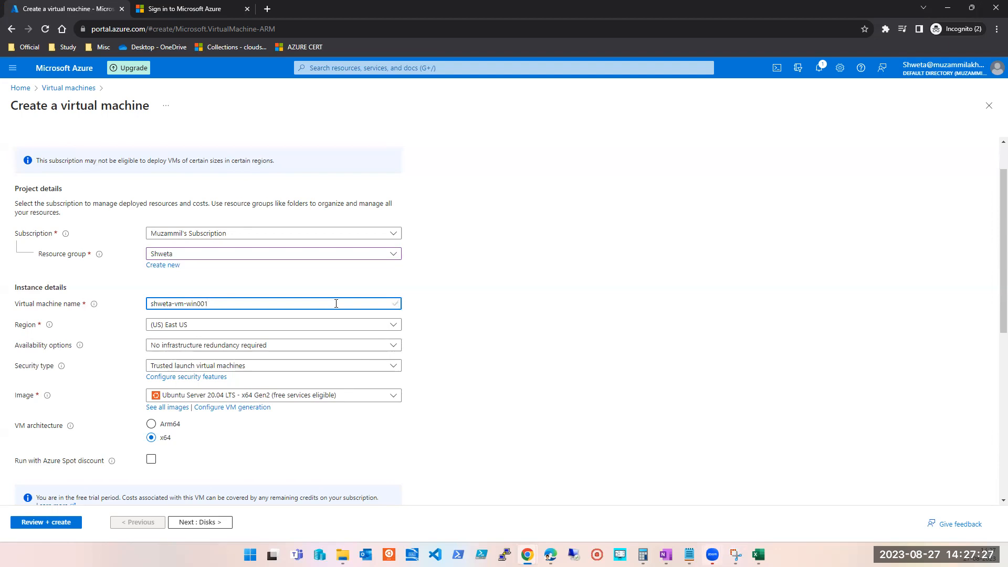
Try appending special characters such as "@" and ":" to the virtual machine name.
key(BackSpace)
text(@)
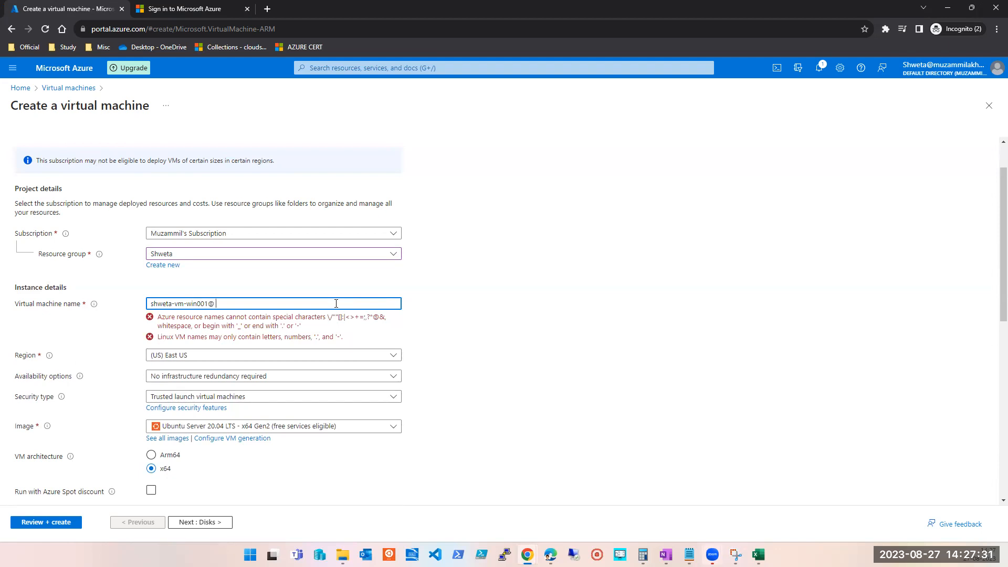
key(BackSpace)
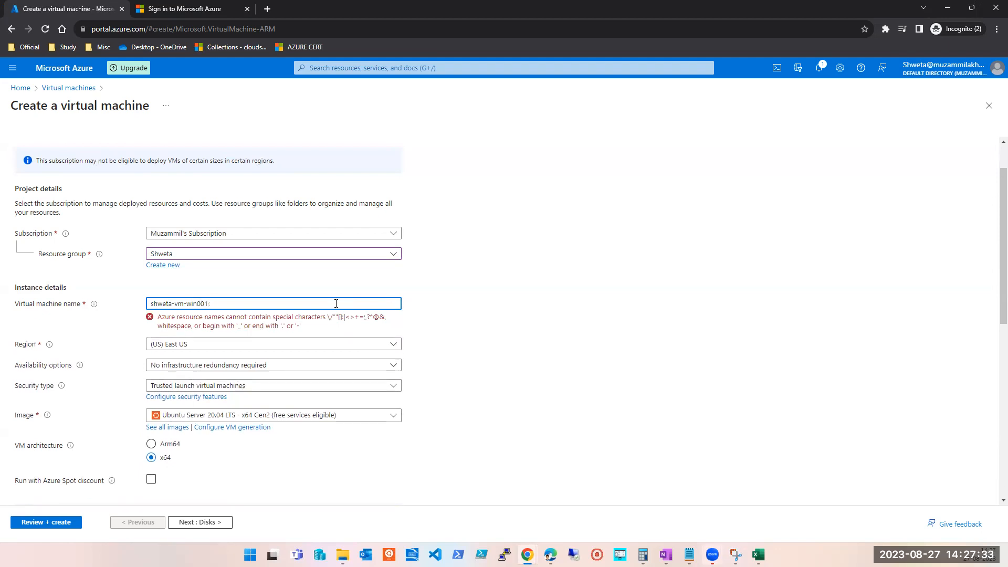
Browse the available Azure regions and select (US) East US for the virtual machine.
scroll(336, 303, down, 3)
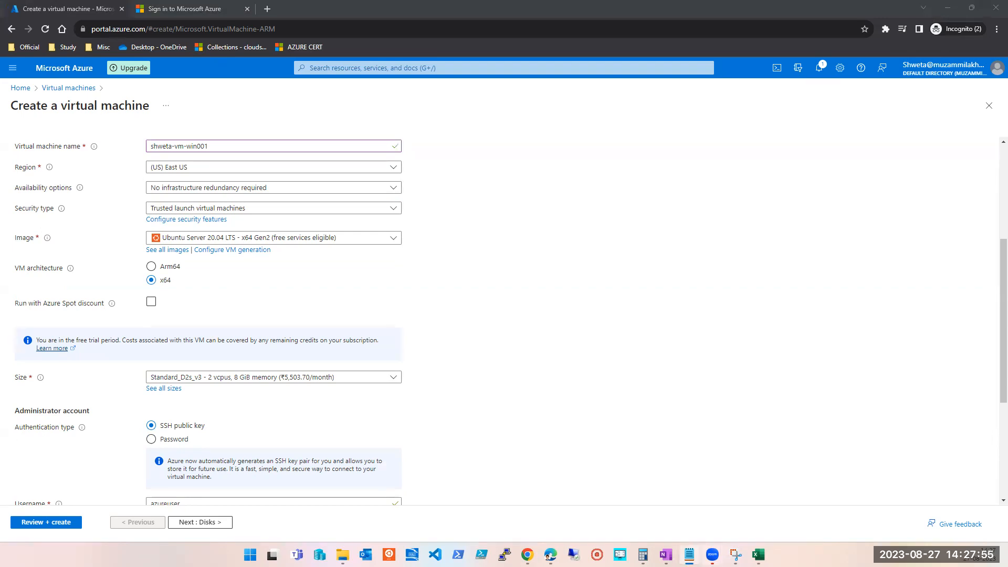
click(205, 168)
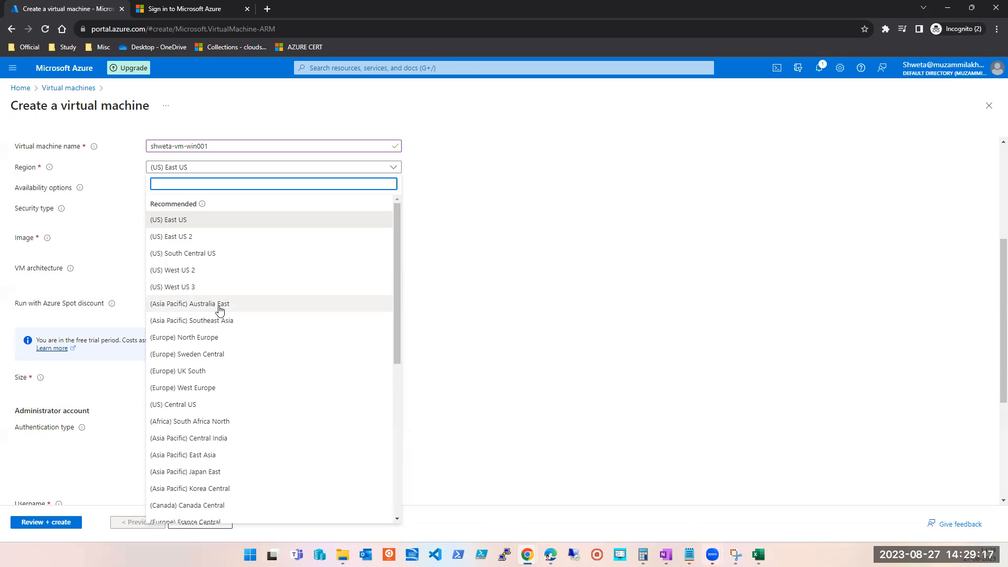
scroll(219, 310, down, 6)
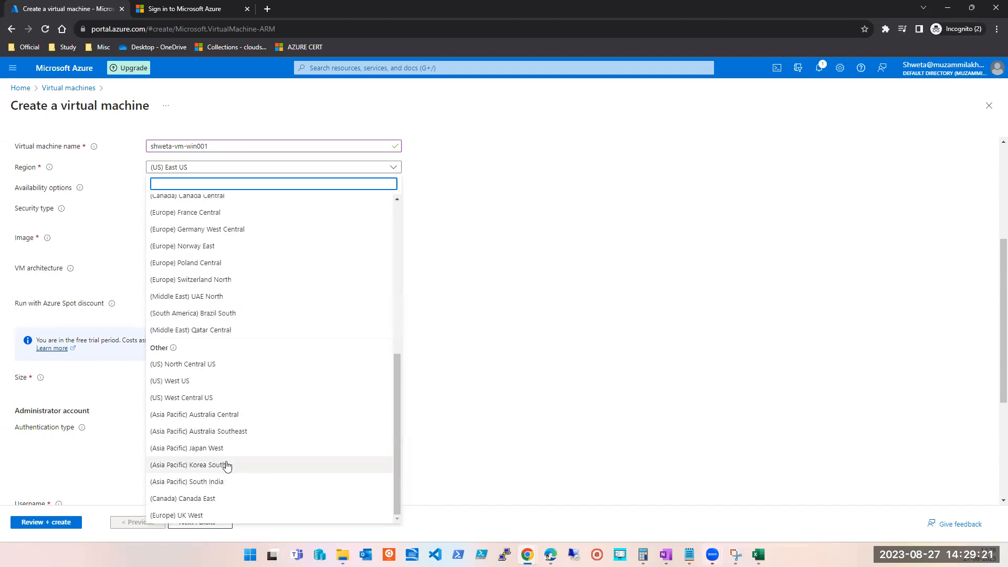
scroll(239, 461, up, 6)
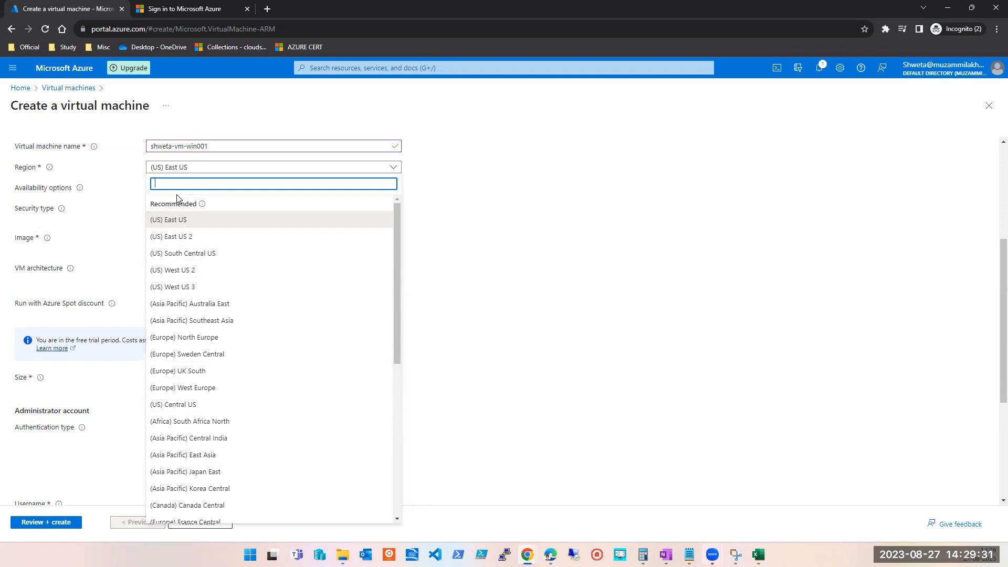
click(186, 222)
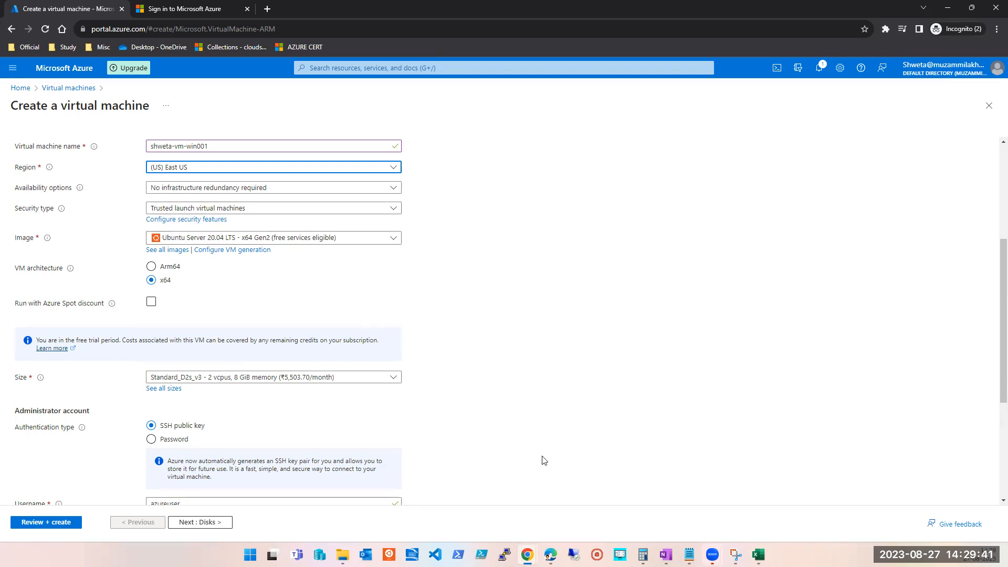
Open a blank Paint canvas, and highlight the virtual machine name in the portal form.
key(super)
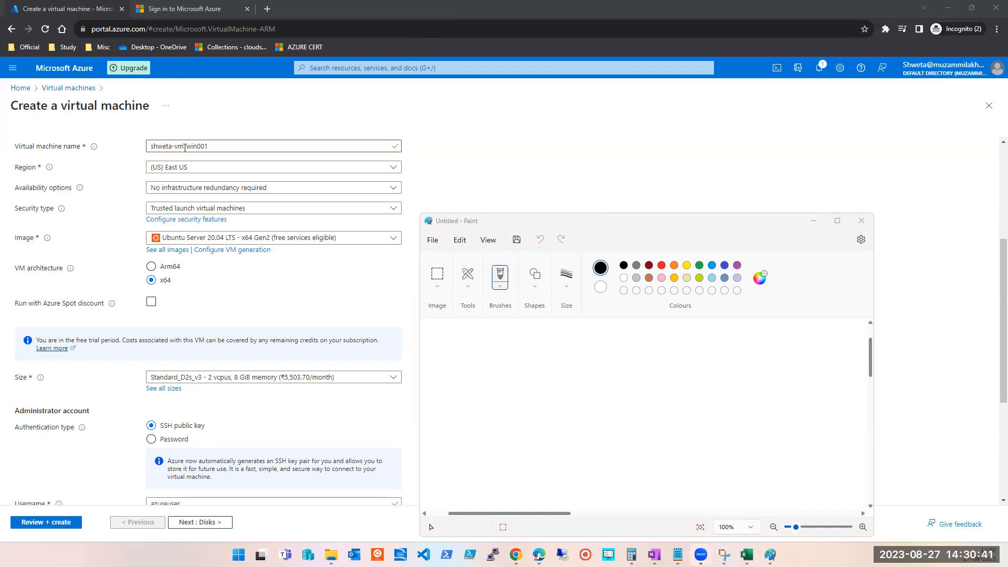
drag(212, 147, 135, 152)
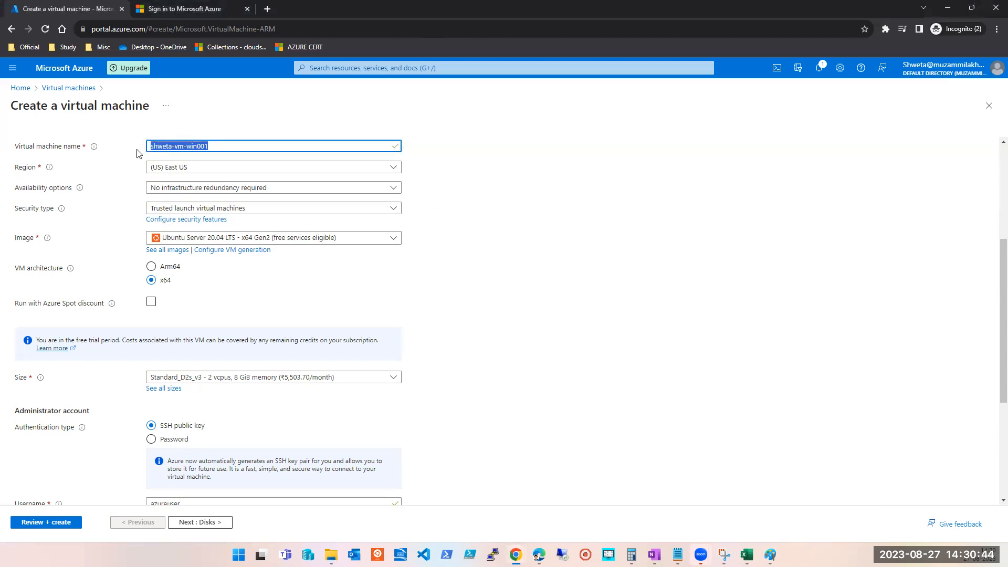
click(574, 186)
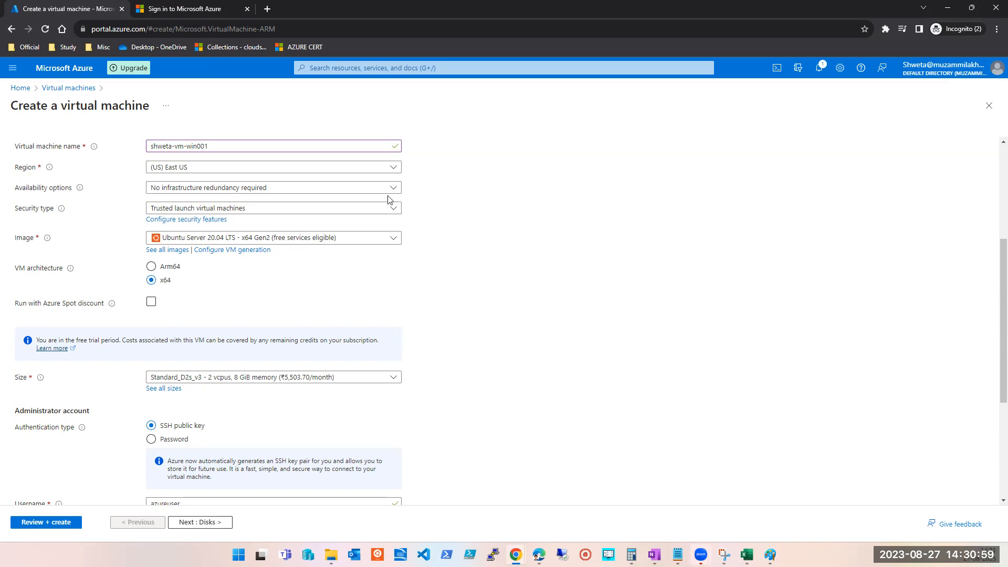
Close the Snipping Tool window holding the resource provider error capture.
click(724, 555)
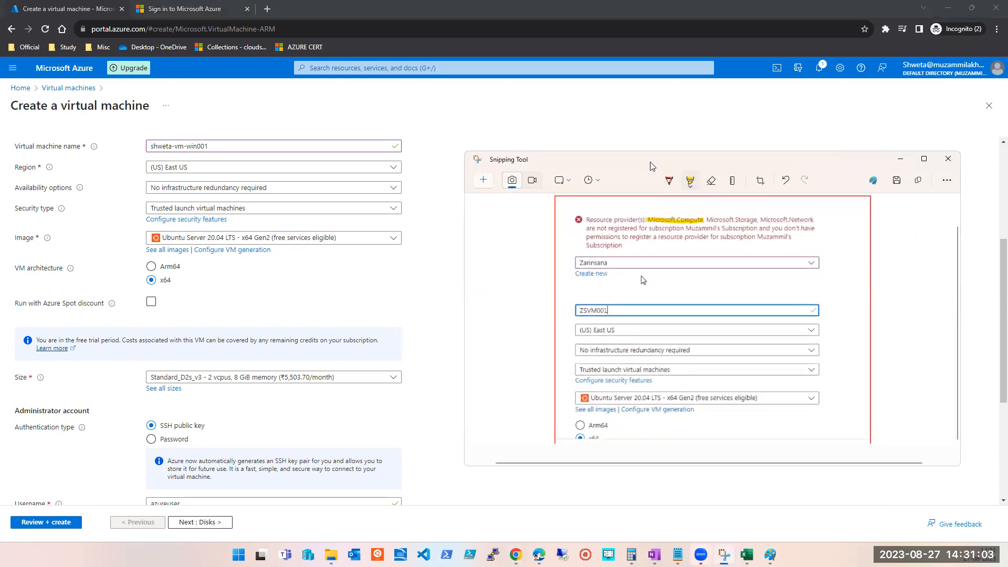
drag(651, 163, 427, 131)
click(723, 129)
click(487, 316)
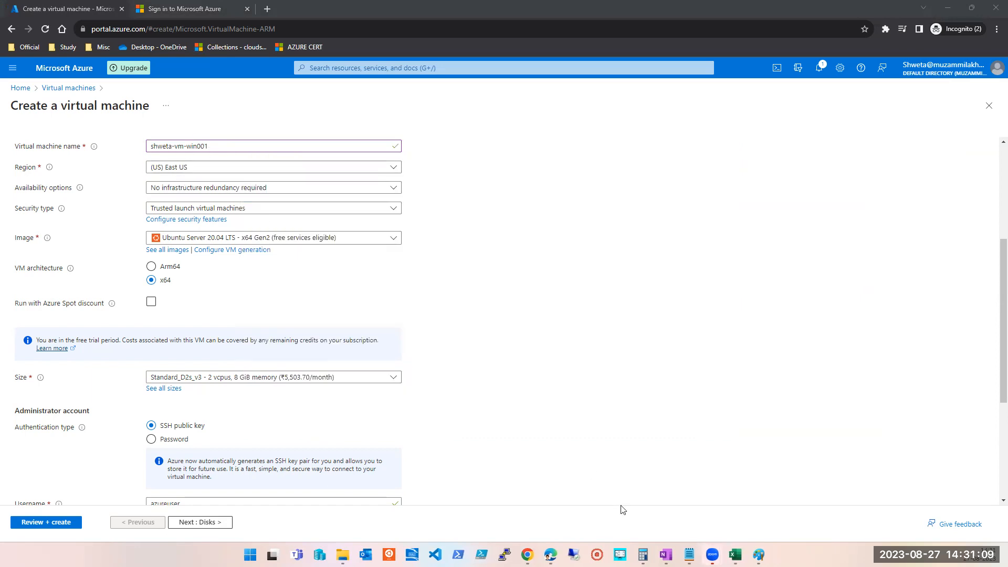
Switch to Paint in a maximized window and draw five tall rectangles side by side across the canvas.
click(758, 555)
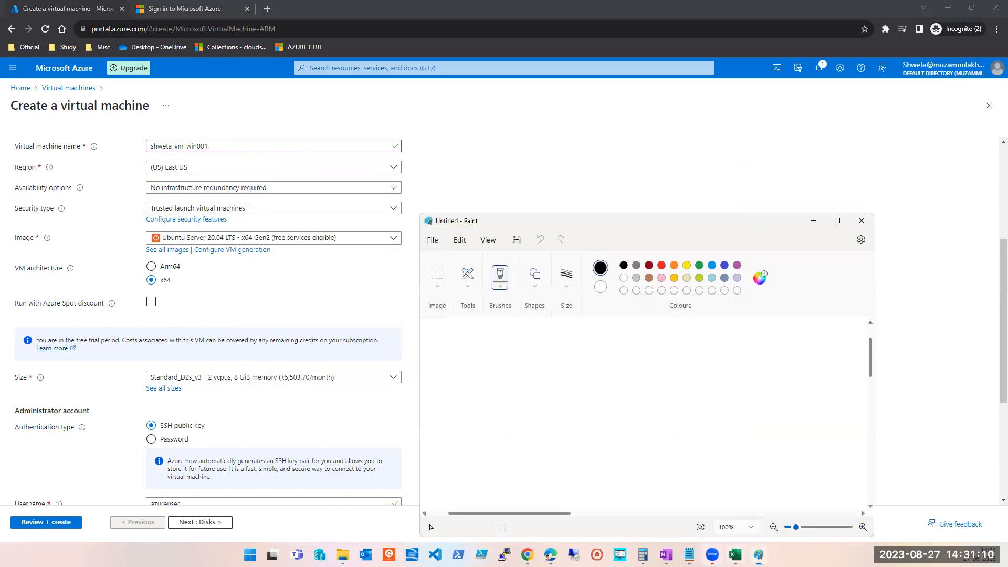
double_click(619, 228)
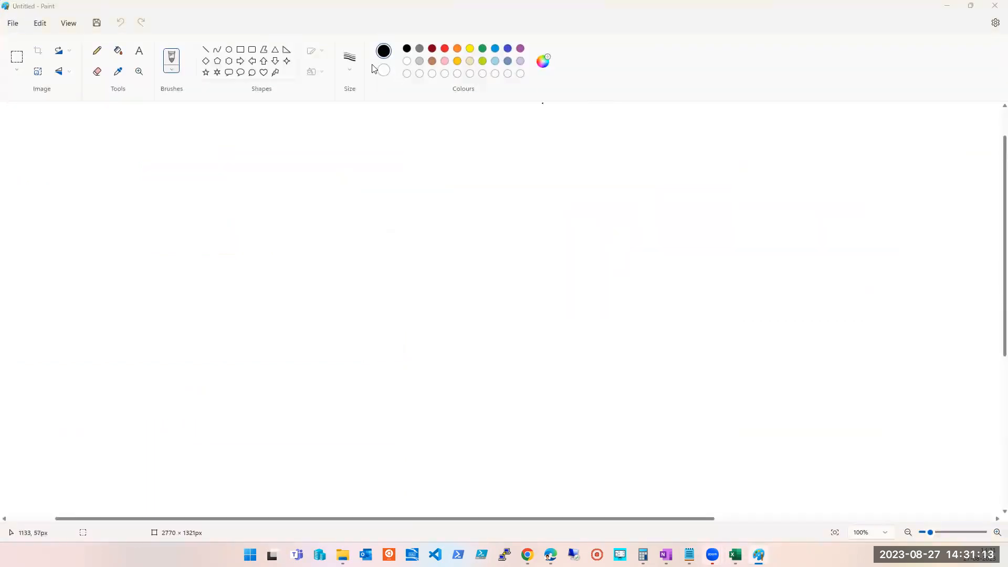
click(241, 50)
drag(96, 176, 221, 438)
drag(302, 173, 422, 439)
drag(466, 178, 580, 450)
drag(632, 198, 771, 459)
drag(818, 158, 965, 445)
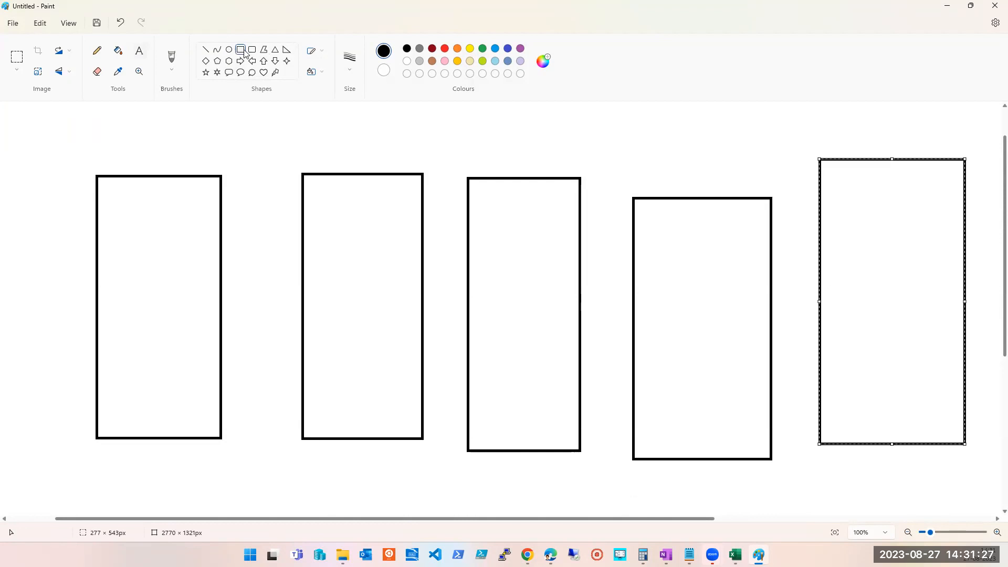
Label the rightmost rectangle "East us" near its upper edge.
click(141, 58)
drag(853, 189, 919, 209)
text(E)
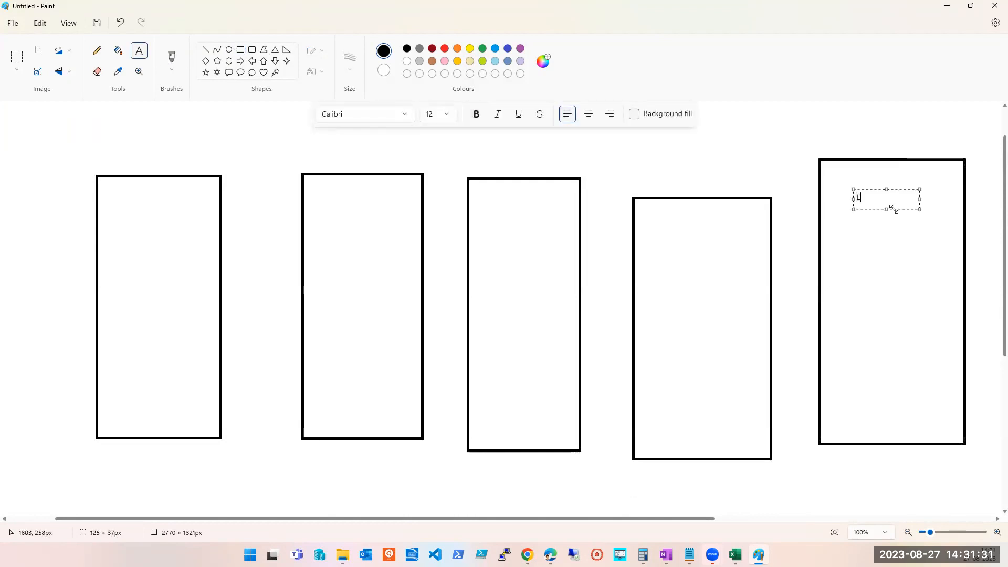
text(ast ud)
key(BackSpace)
text(st us)
Label the other four rectangles, from left to right, "Asia", "UK", "SSweden" and "UAE".
drag(147, 205, 191, 238)
text(Asia)
drag(320, 206, 387, 257)
text(UK)
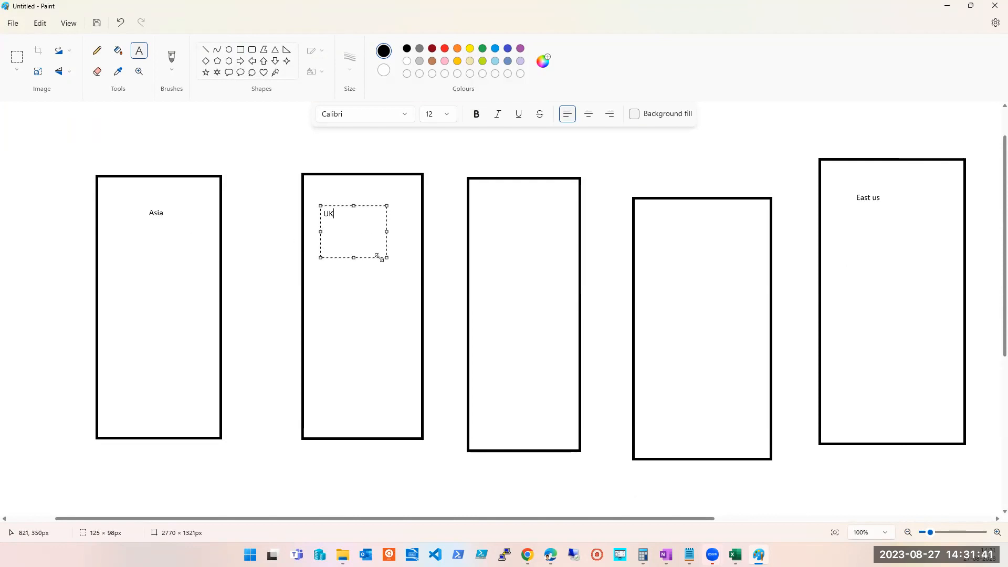
drag(496, 210, 532, 261)
text(SSweden)
drag(662, 232, 721, 283)
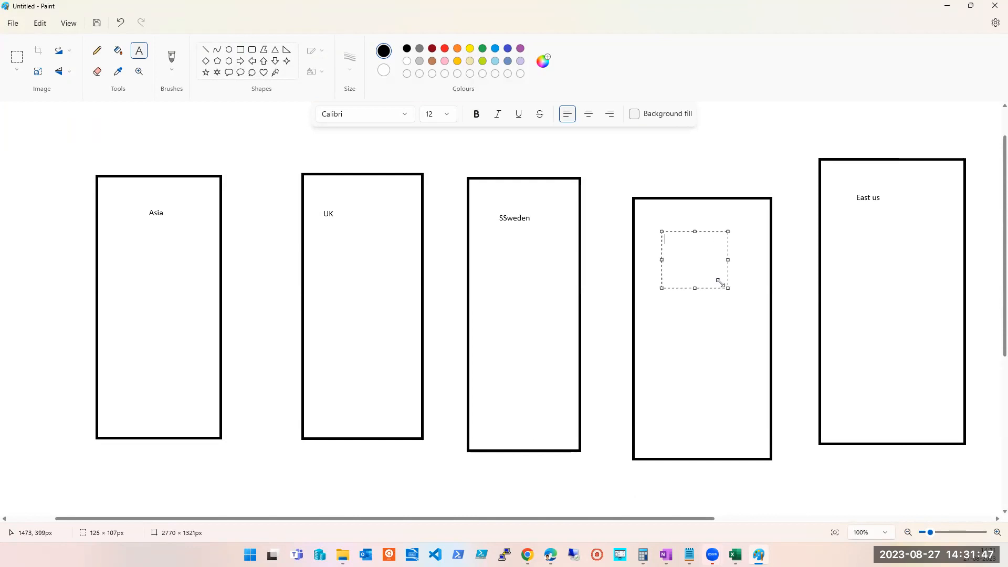
text(UAE)
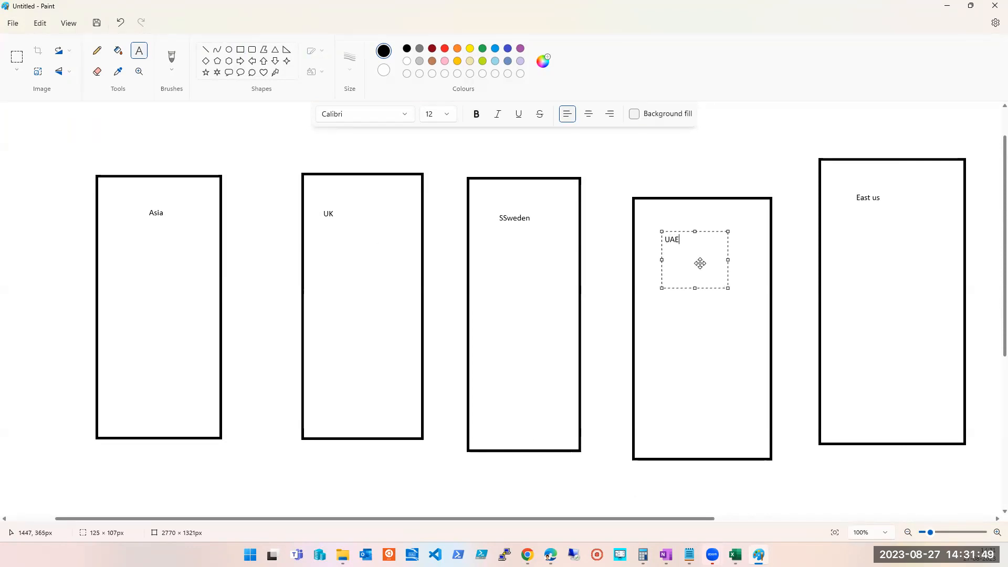
click(31, 182)
Add the note "India Creating AVM sitting" in the canvas's upper-left corner and draw a freehand line from it to the East us rectangle.
drag(8, 129, 89, 130)
text(INdia)
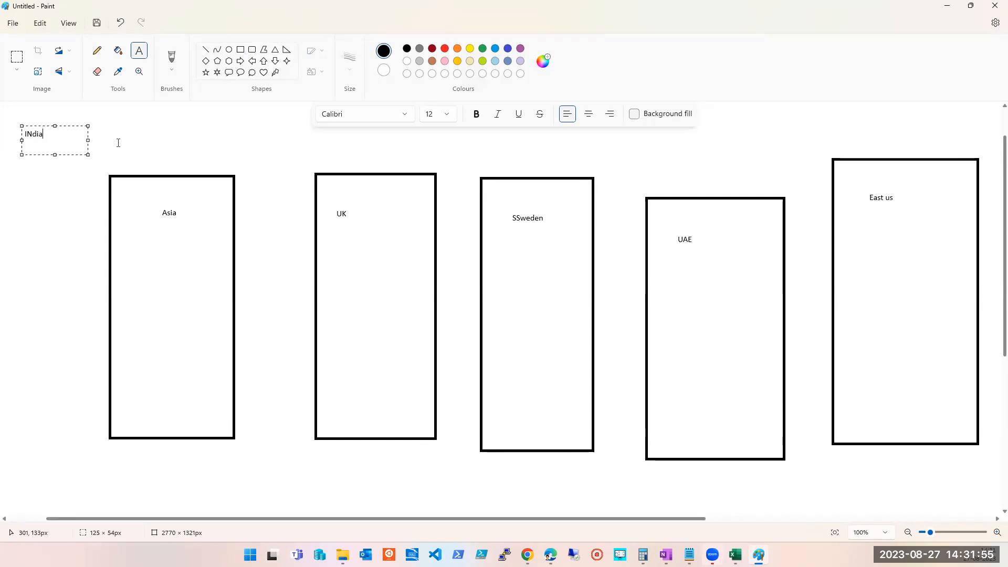
key(Return)
text(Creating AVM sitting)
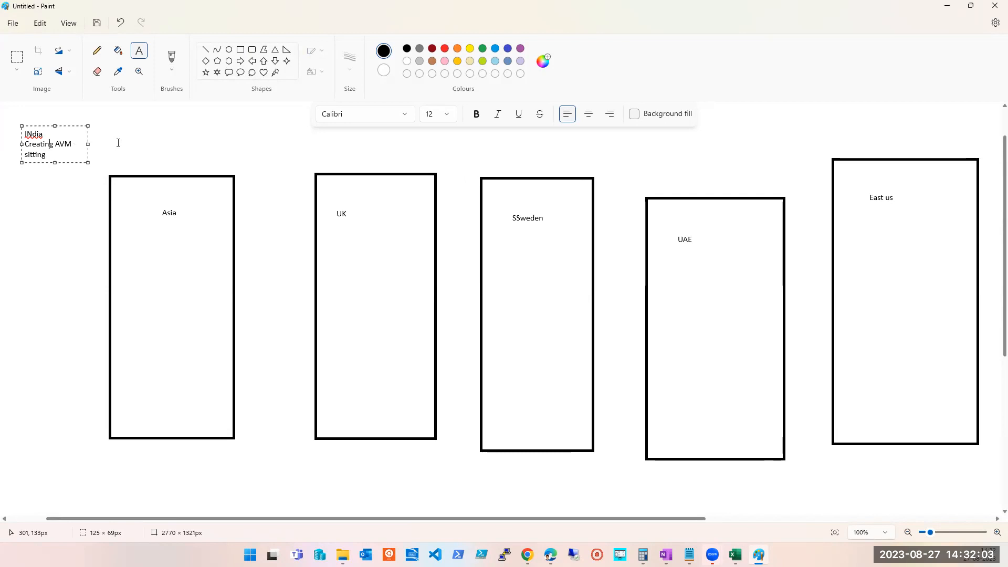
key(Delete)
text(n)
click(88, 306)
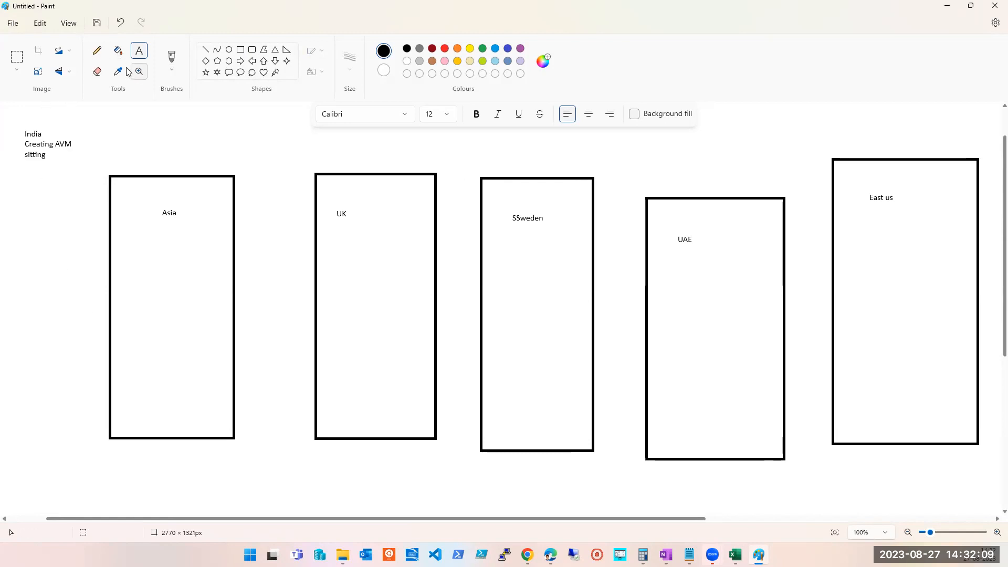
click(172, 58)
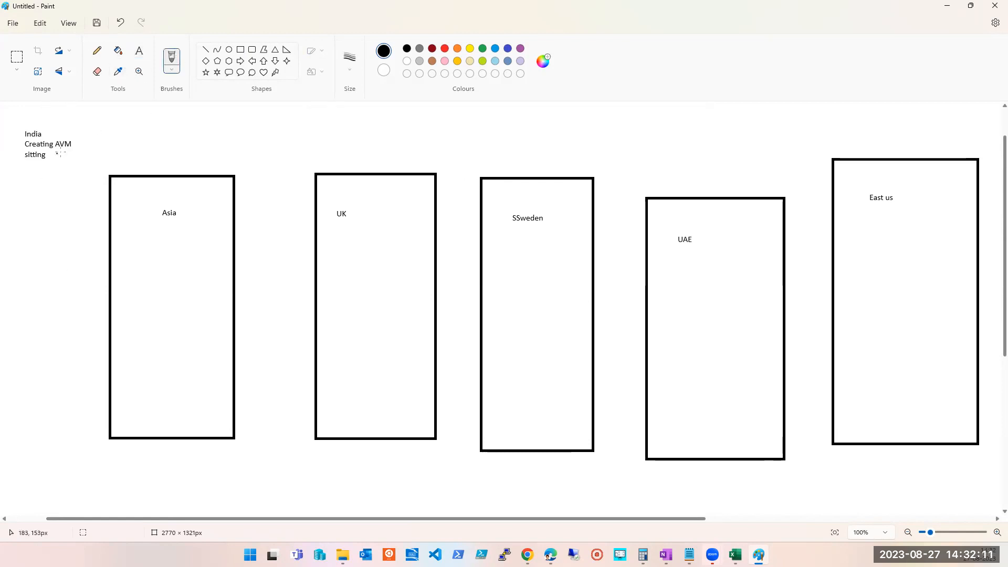
drag(69, 147, 841, 163)
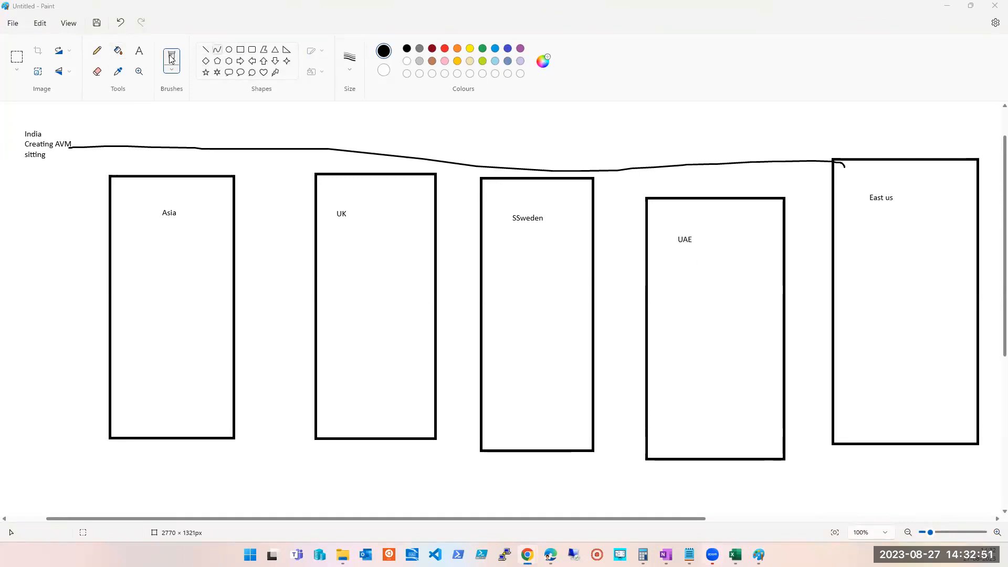
Add the text "Cntral" with "VIRGINIA" on the line beneath it in the lower half of the East us rectangle.
click(140, 54)
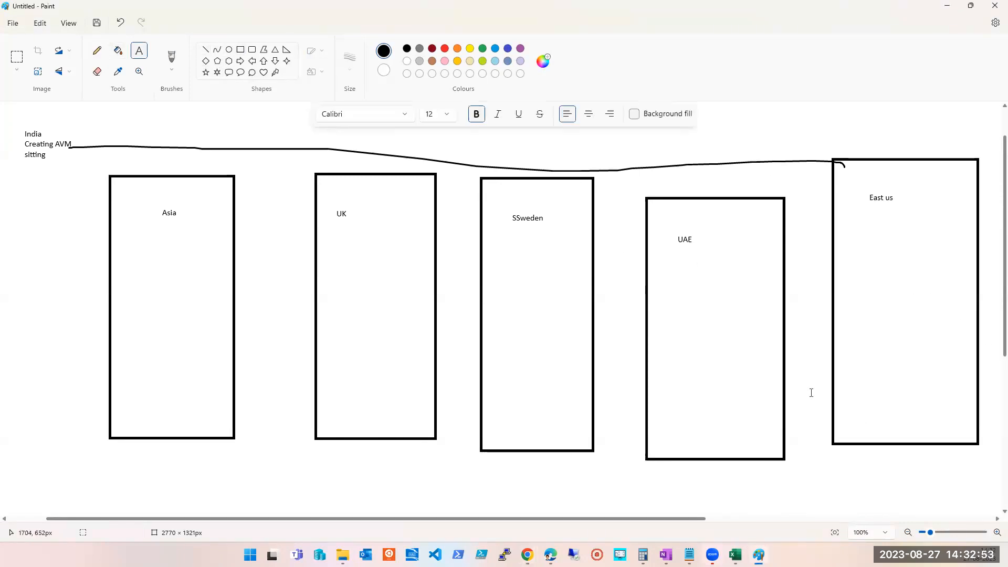
drag(862, 318, 928, 351)
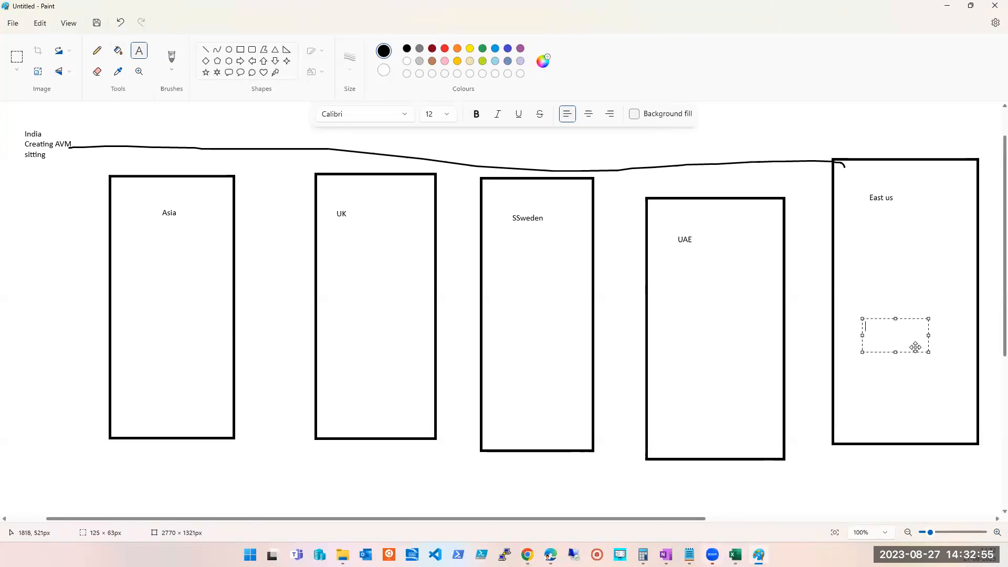
text(Cntral)
key(Return)
text(VIRGINIA)
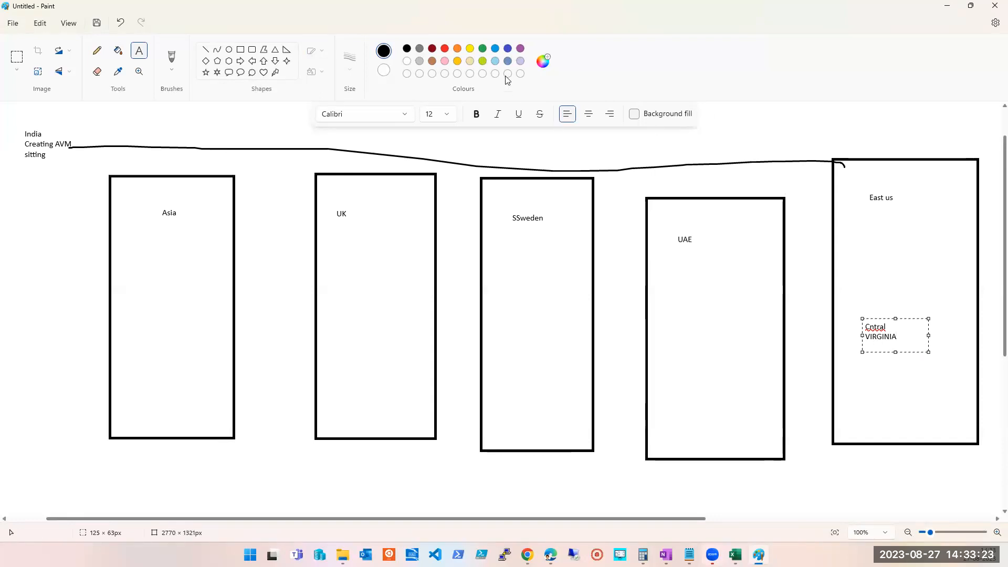
click(934, 387)
click(884, 326)
click(878, 317)
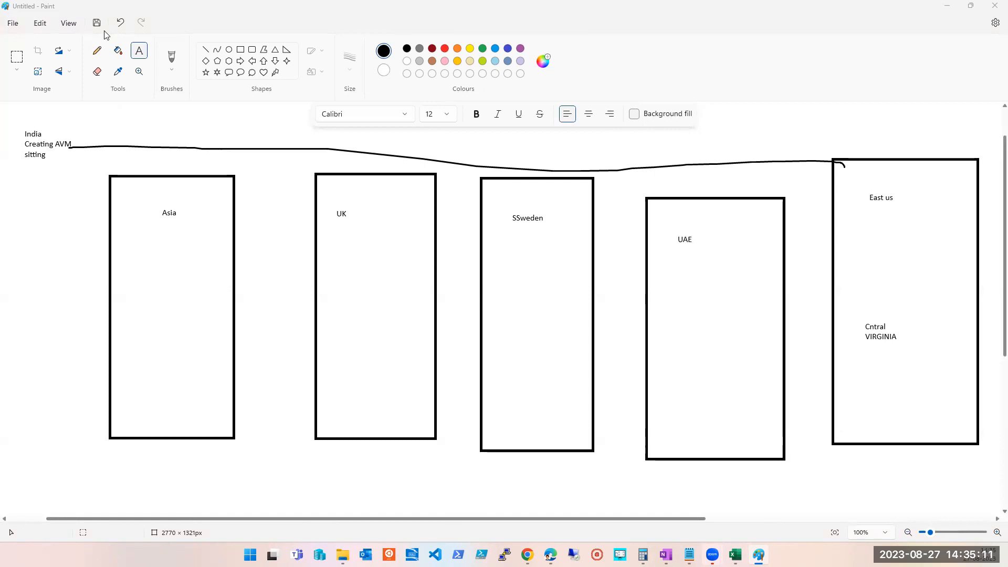
Draw two clusters of small ovals beside the Asia rectangle, seven below the India note and six near its lower corner.
click(230, 53)
mouse_move(12, 189)
mouse_down()
mouse_move(69, 209)
mouse_move(31, 216)
mouse_move(82, 224)
mouse_up()
click(69, 261)
mouse_move(11, 465)
mouse_down()
mouse_move(45, 489)
mouse_move(67, 487)
mouse_move(75, 478)
mouse_move(64, 469)
mouse_move(68, 489)
mouse_move(71, 472)
mouse_move(91, 492)
mouse_up()
click(63, 483)
key(ctrl+z)
click(131, 503)
click(110, 488)
drag(32, 450, 42, 466)
click(197, 473)
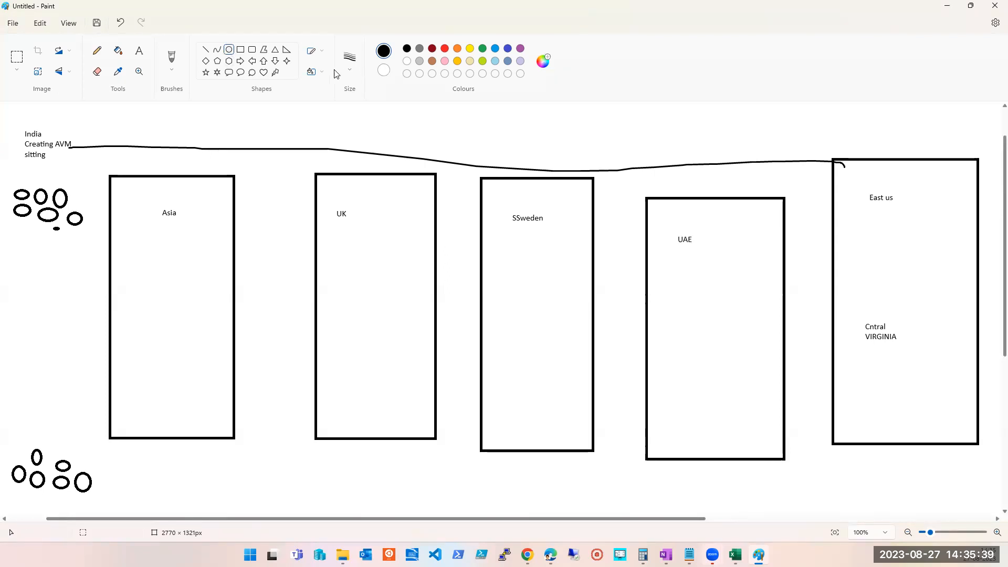
Brush a freehand line from the lower oval cluster beneath the rectangles to the lower edge of the East us rectangle.
click(174, 58)
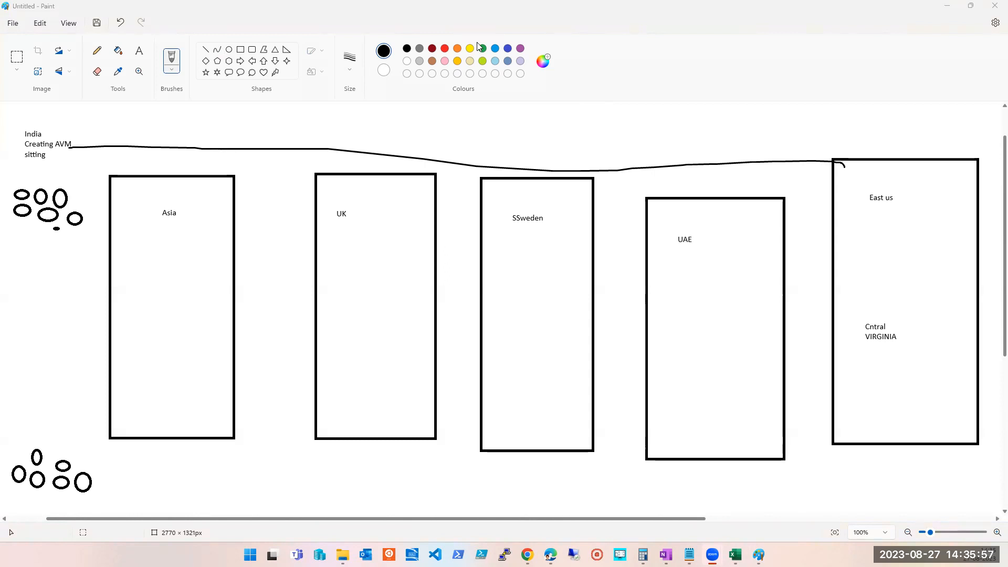
click(172, 57)
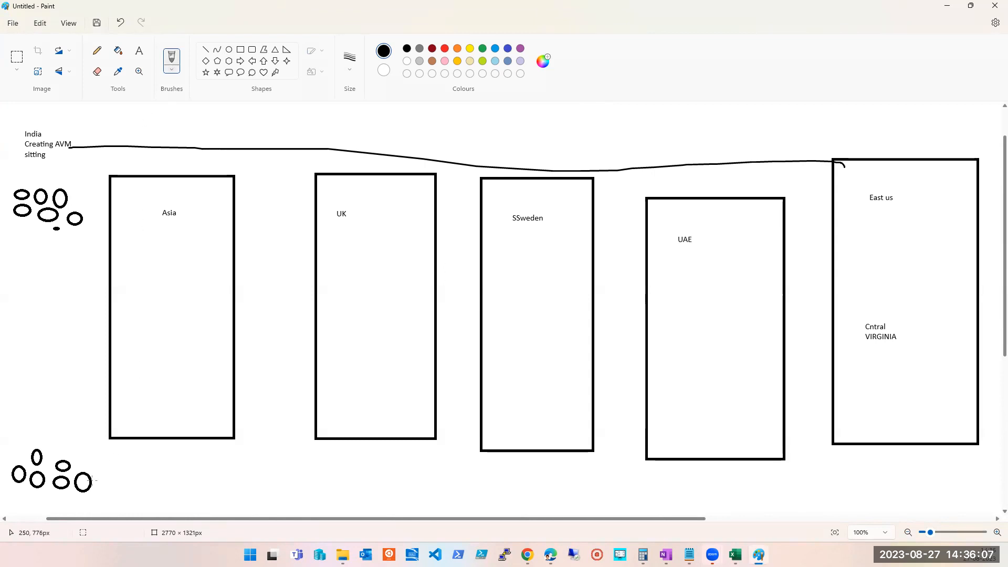
drag(94, 481, 628, 490)
mouse_move(687, 496)
mouse_down()
mouse_move(824, 483)
mouse_move(840, 441)
mouse_up()
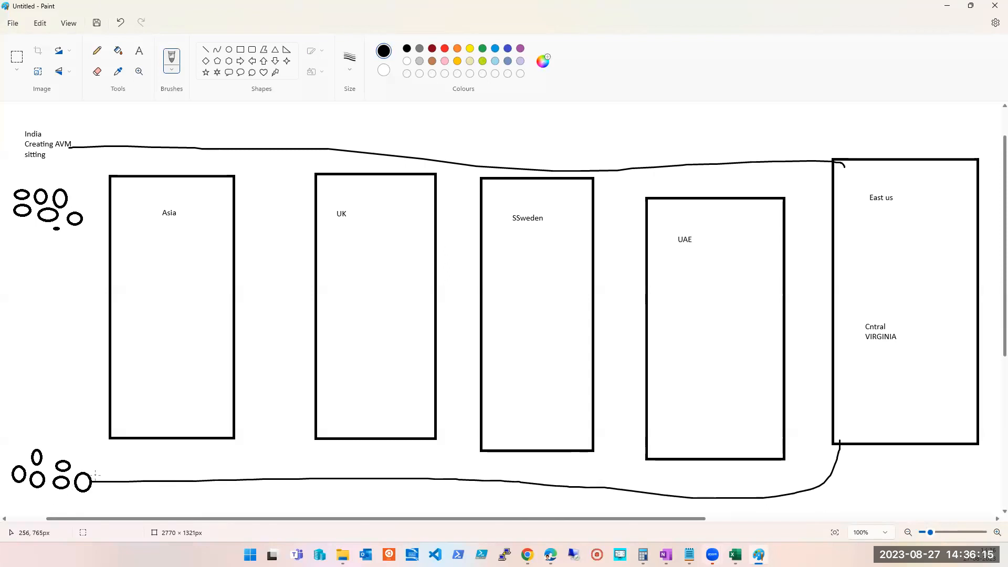
Brush a second line from the lower ovals to below VIRGINIA, and a return line from the East us rectangle to the upper ovals.
mouse_move(91, 478)
mouse_down()
mouse_move(107, 462)
mouse_move(122, 481)
mouse_up()
mouse_move(131, 487)
mouse_down()
mouse_move(794, 497)
mouse_move(792, 475)
mouse_move(815, 481)
mouse_move(823, 468)
mouse_move(812, 443)
mouse_move(850, 394)
mouse_move(854, 359)
mouse_move(869, 349)
mouse_move(876, 363)
mouse_move(856, 354)
mouse_up()
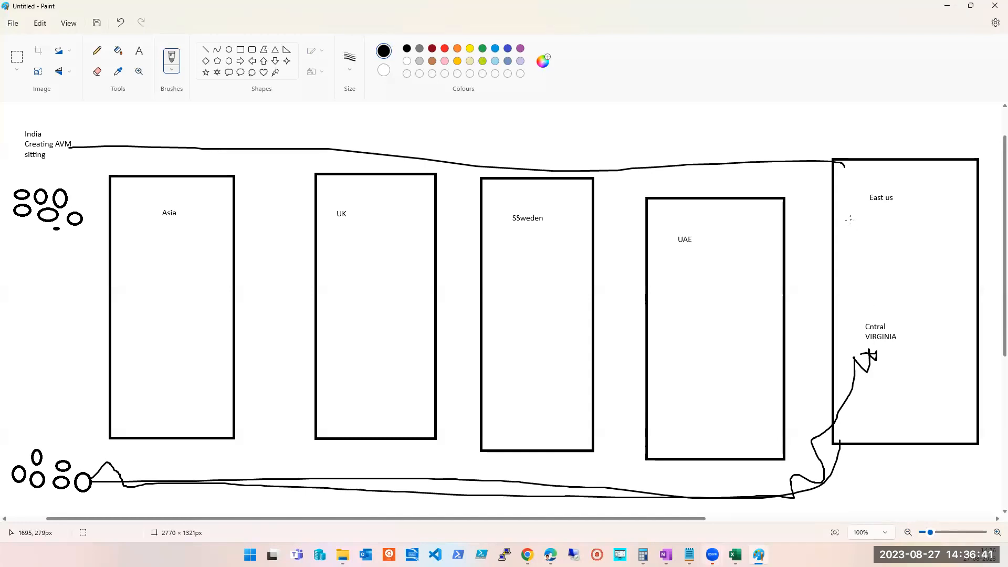
mouse_move(837, 178)
mouse_down()
mouse_move(722, 162)
mouse_move(55, 160)
mouse_move(53, 193)
mouse_up()
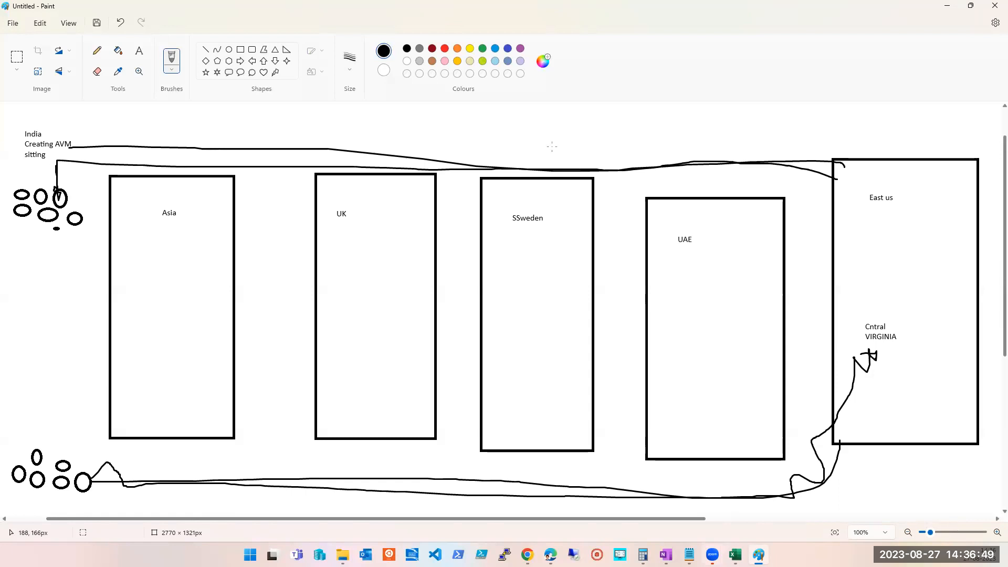